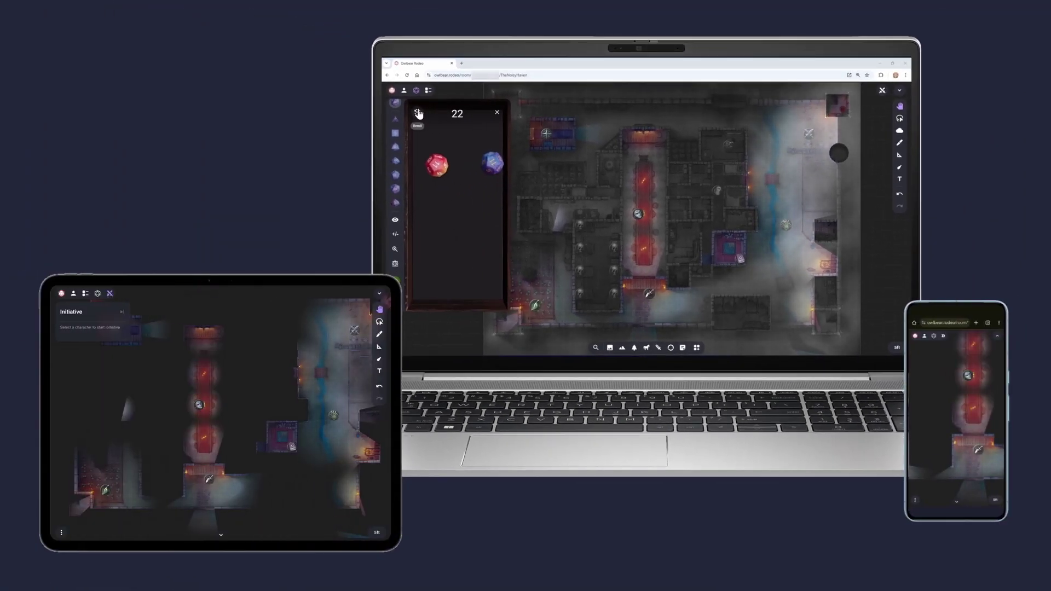
# Reroll the dice, move a token down-left through the fog, and show the initiative order
pyautogui.click(417, 113)
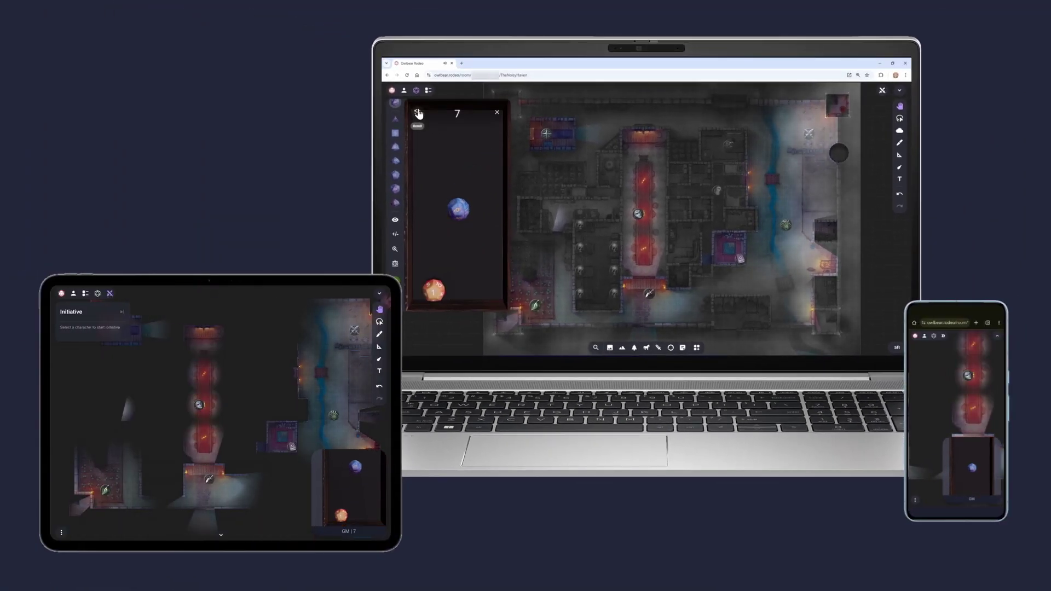
pyautogui.moveTo(638, 217); pyautogui.dragTo(605, 262)
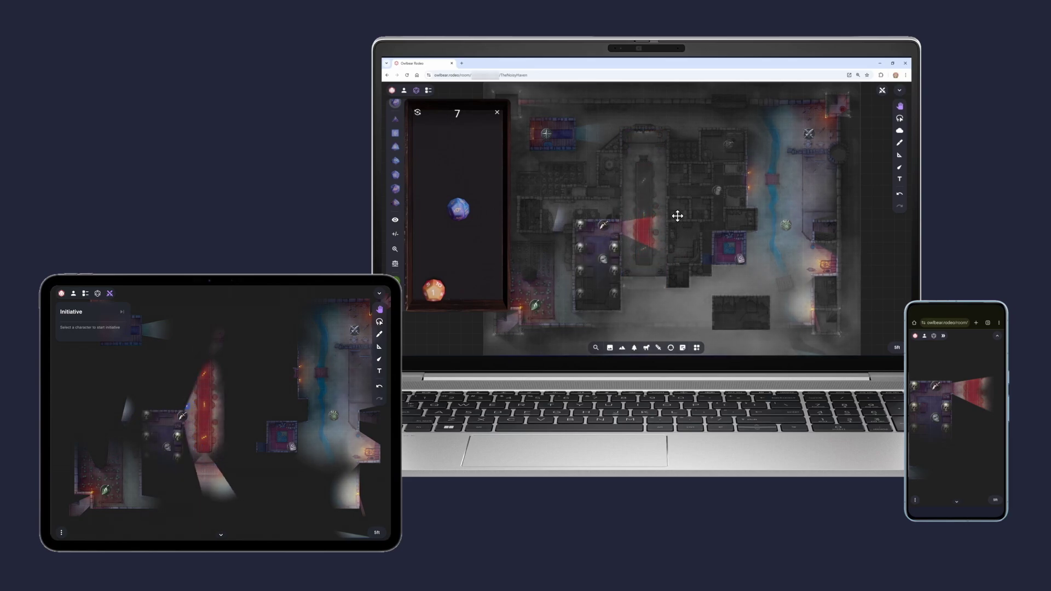
pyautogui.click(896, 122)
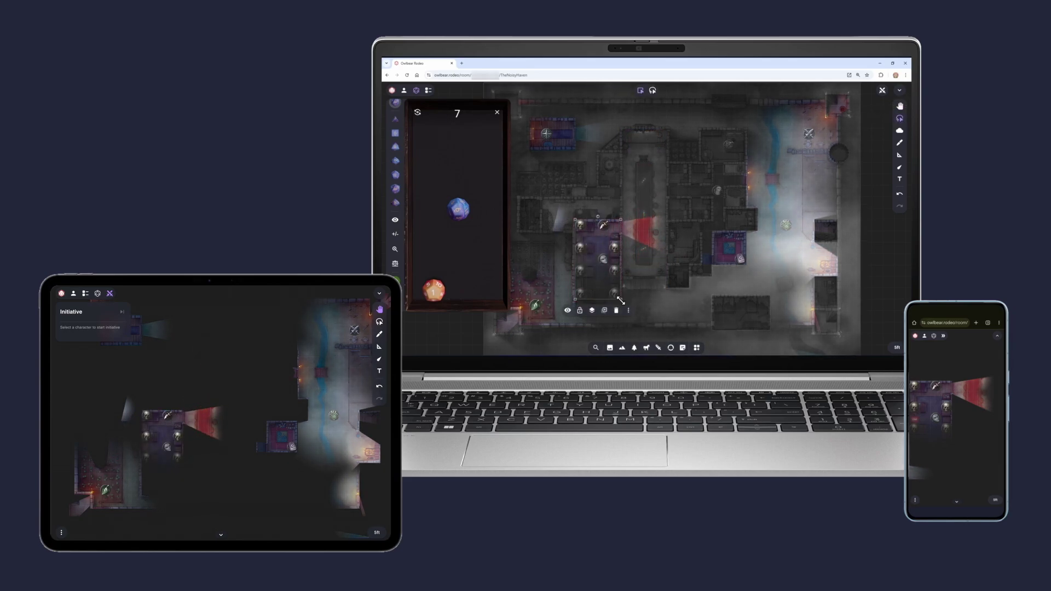
pyautogui.click(628, 311)
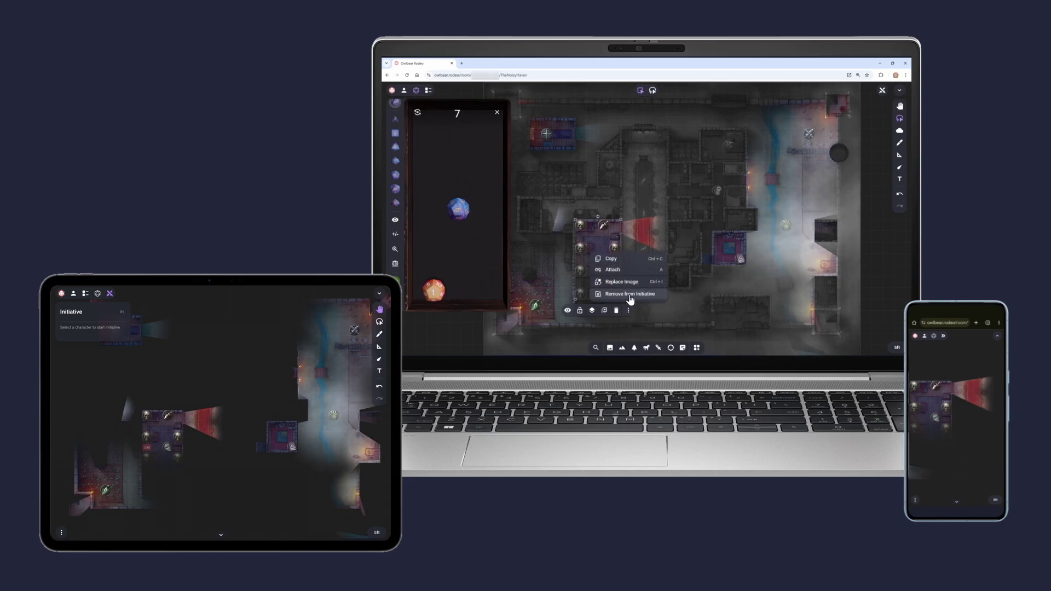
pyautogui.click(882, 91)
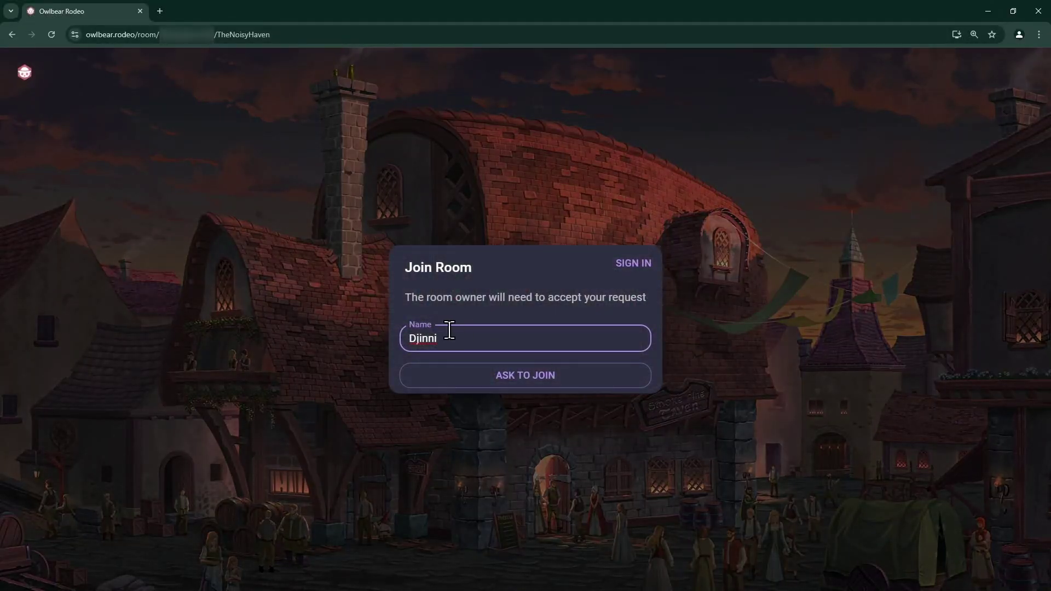
# Replace the player name with Wizard and request to join the room
pyautogui.moveTo(449, 337); pyautogui.dragTo(408, 333)
pyautogui.write('Wizard')
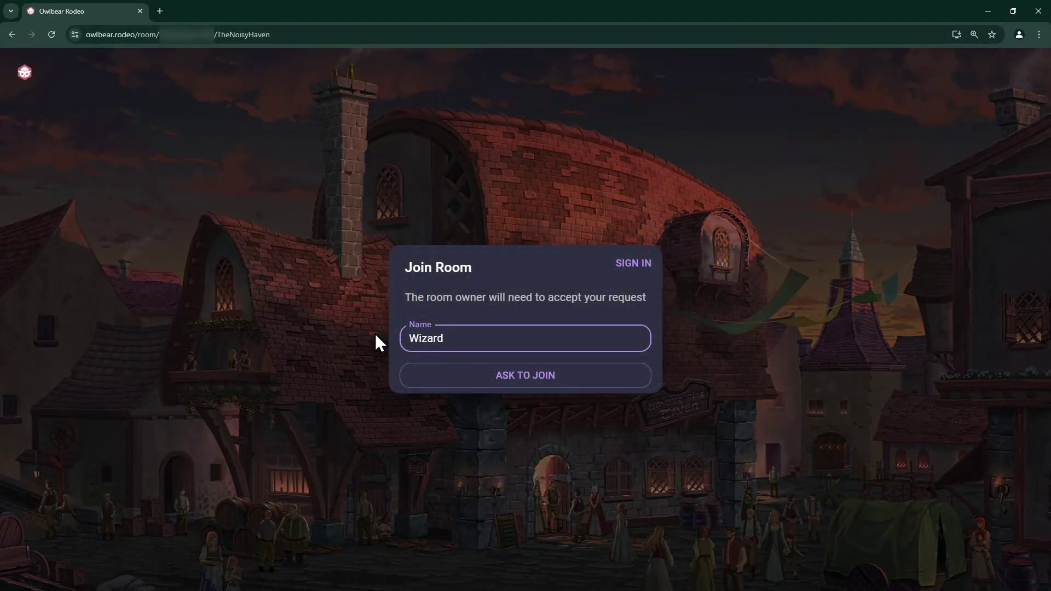
pyautogui.press('Return')
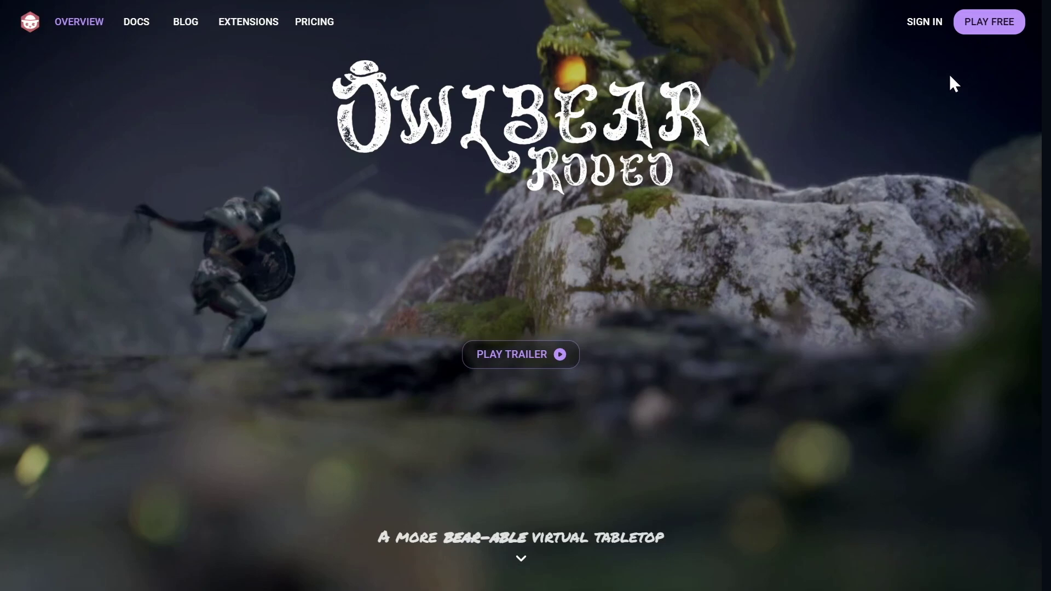
# Start a free sign-up and have a sign-up code sent to your e-mail address
pyautogui.click(984, 27)
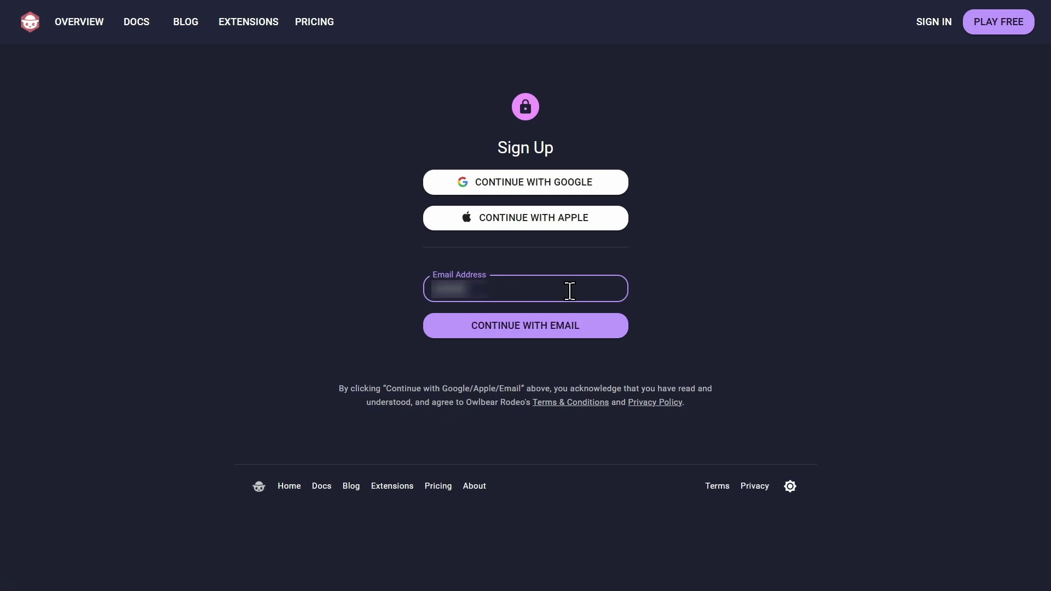
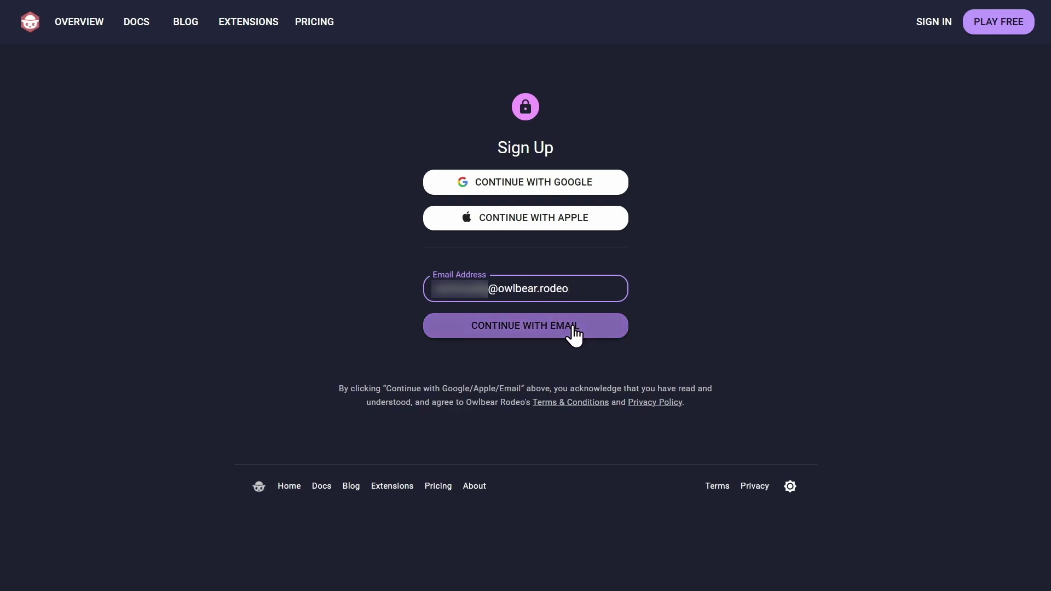
pyautogui.click(573, 333)
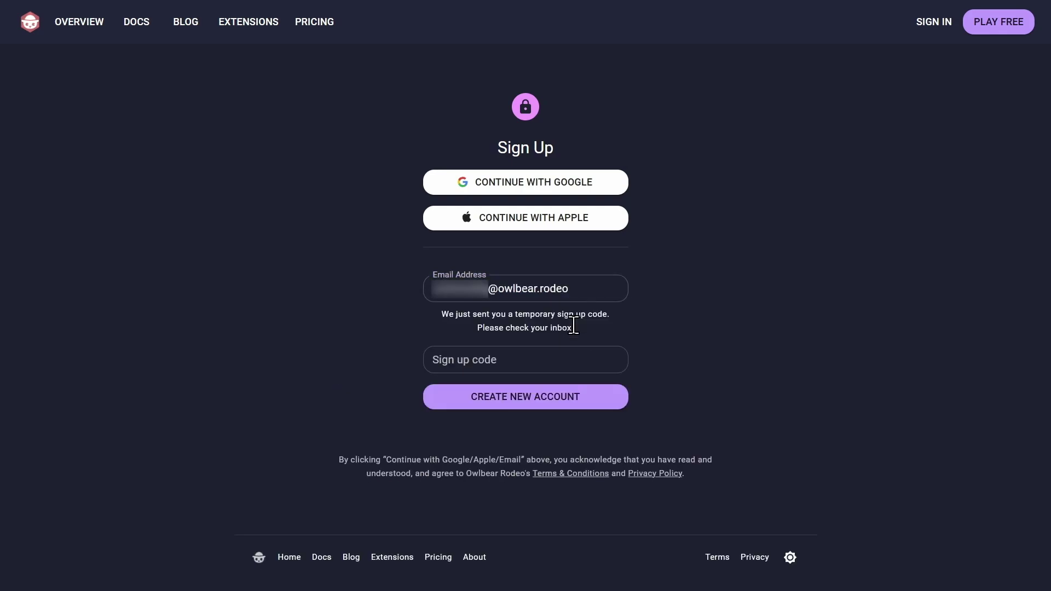
# Paste the emailed sign-up code, create the new account, and set its password
pyautogui.hotkey('ctrl', 'c')
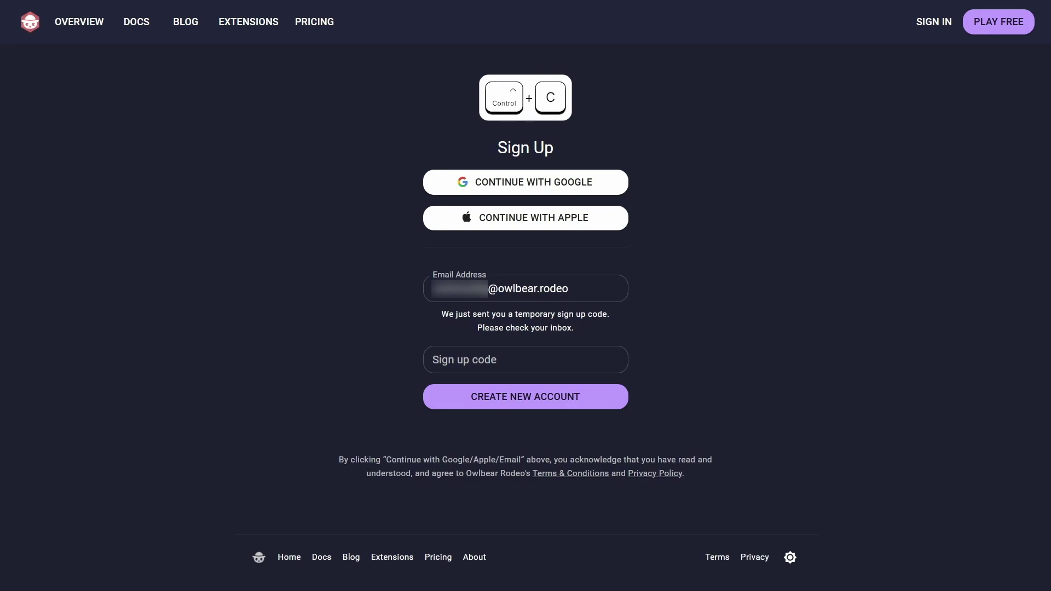
pyautogui.click(513, 359)
pyautogui.hotkey('ctrl', 'v')
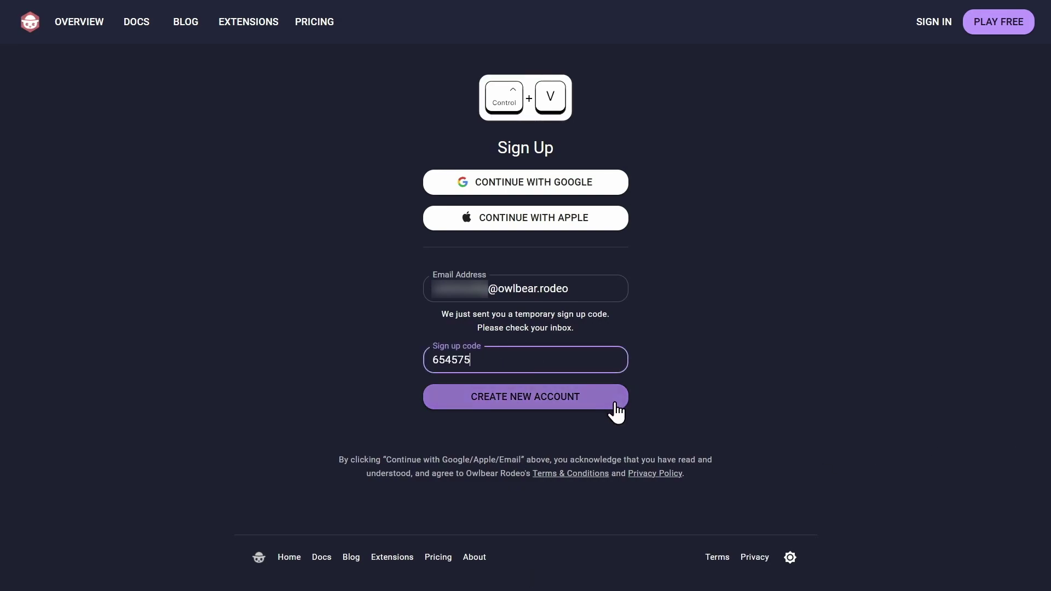
pyautogui.click(598, 398)
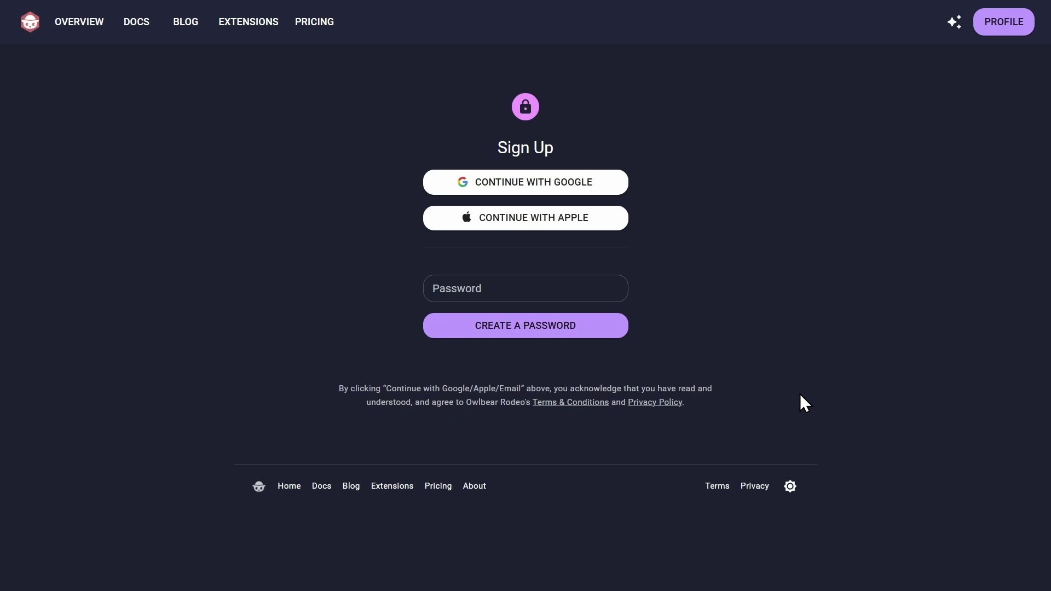
pyautogui.click(597, 291)
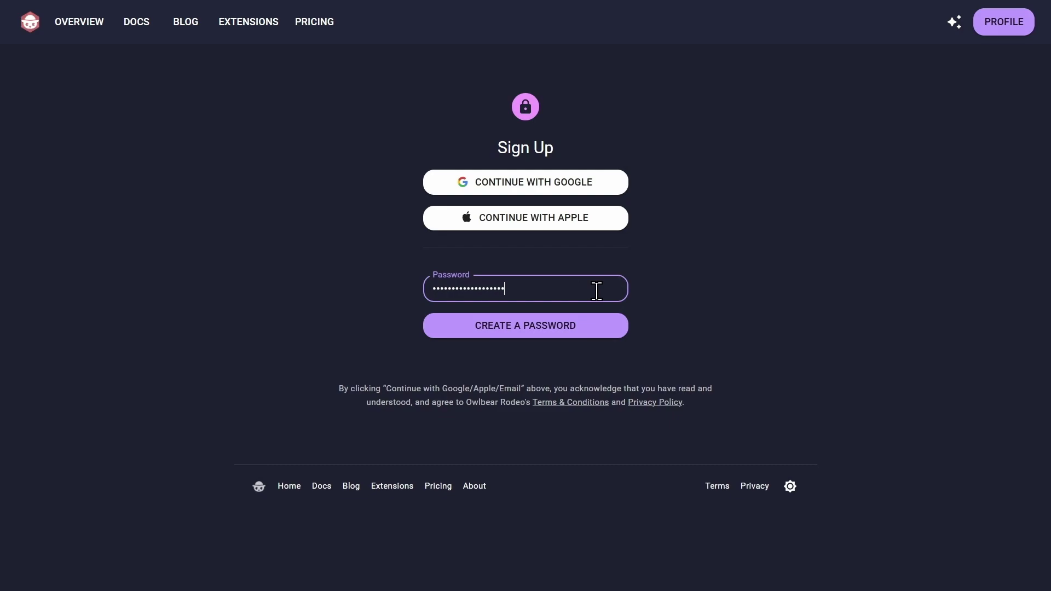
pyautogui.click(563, 331)
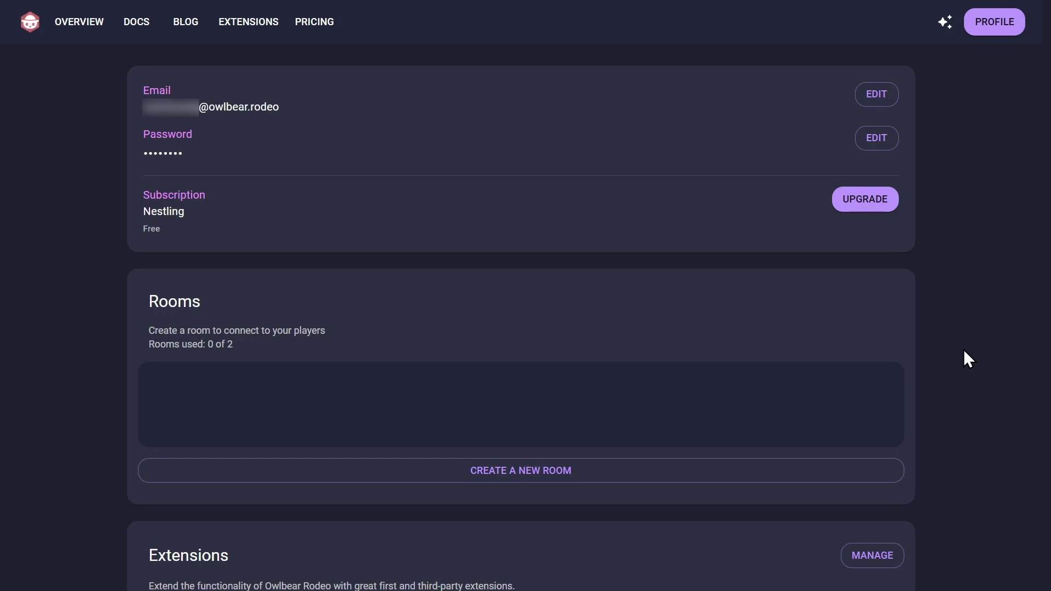
# Randomize the new room to The Curly Crane with the tower-scene background, then create it
pyautogui.click(511, 470)
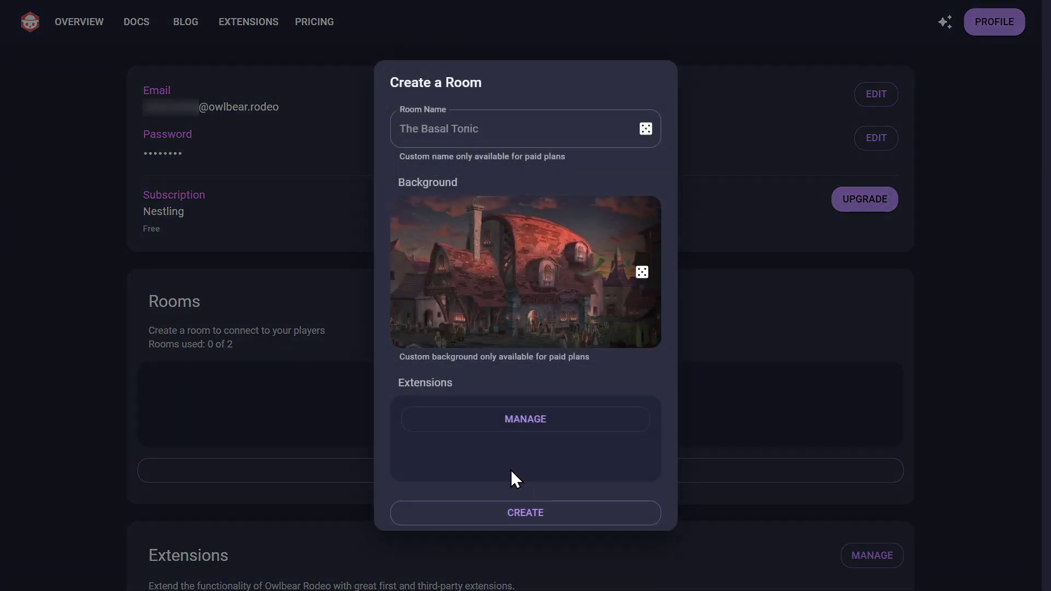
pyautogui.click(646, 136)
pyautogui.click(646, 136)
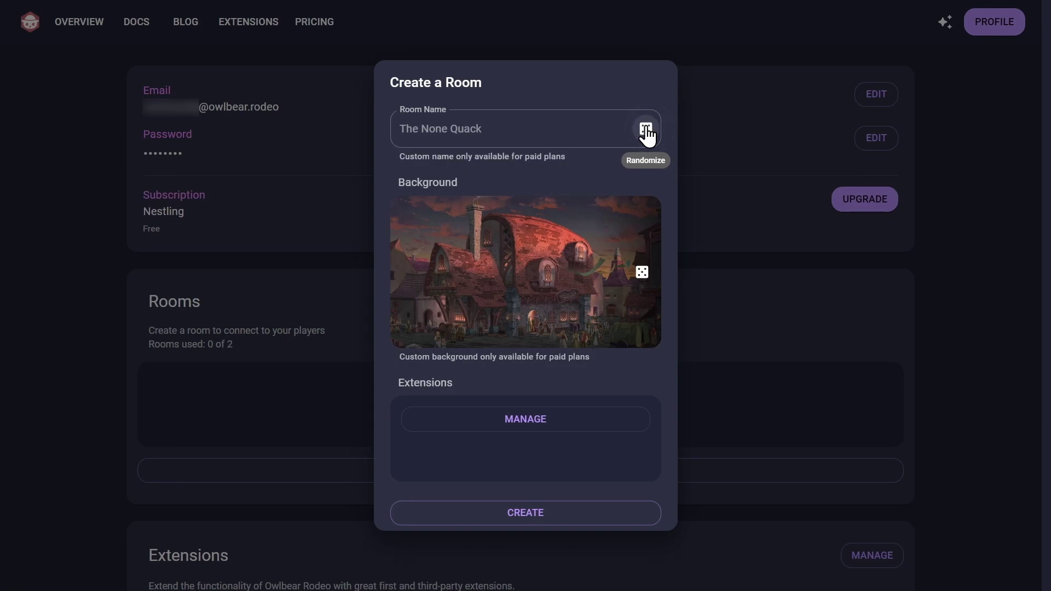
pyautogui.click(646, 136)
pyautogui.click(647, 136)
pyautogui.click(642, 274)
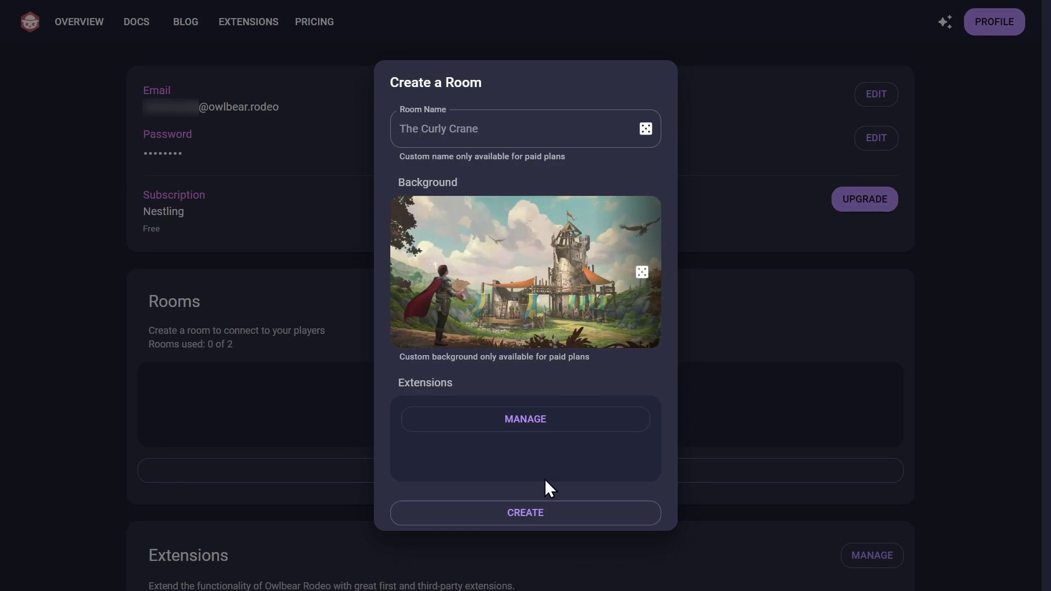
pyautogui.click(534, 512)
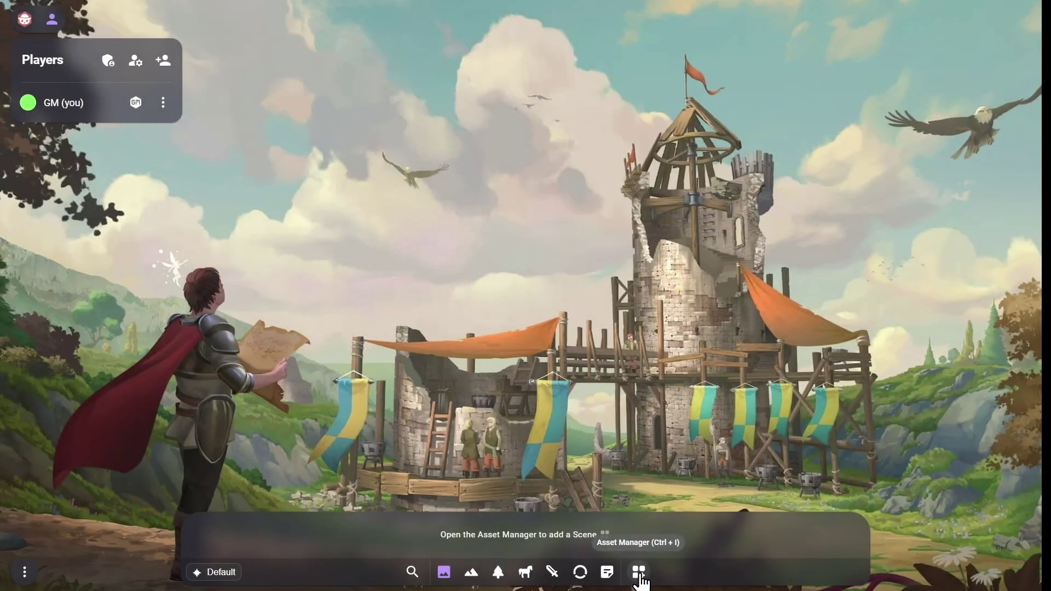
# Add the Road map from the Basic Maps starter set to the Scenes assets
pyautogui.click(640, 573)
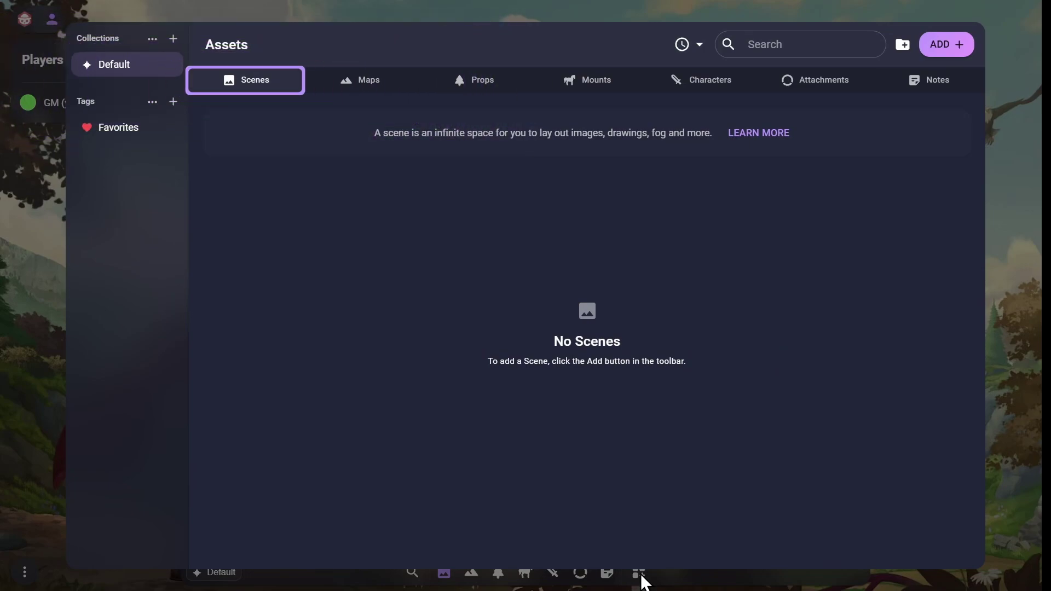
pyautogui.click(949, 46)
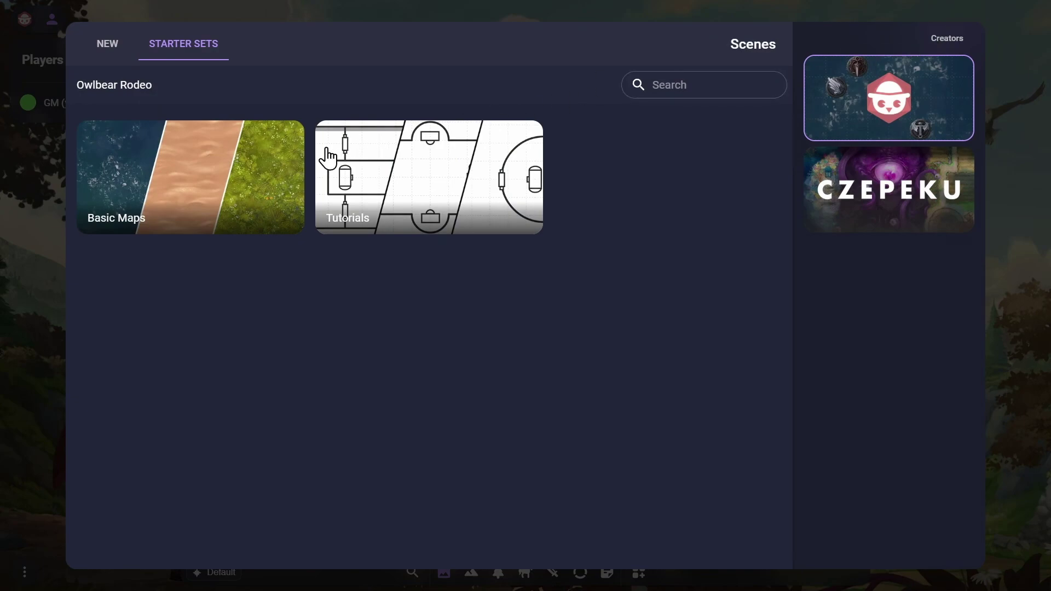
pyautogui.click(218, 189)
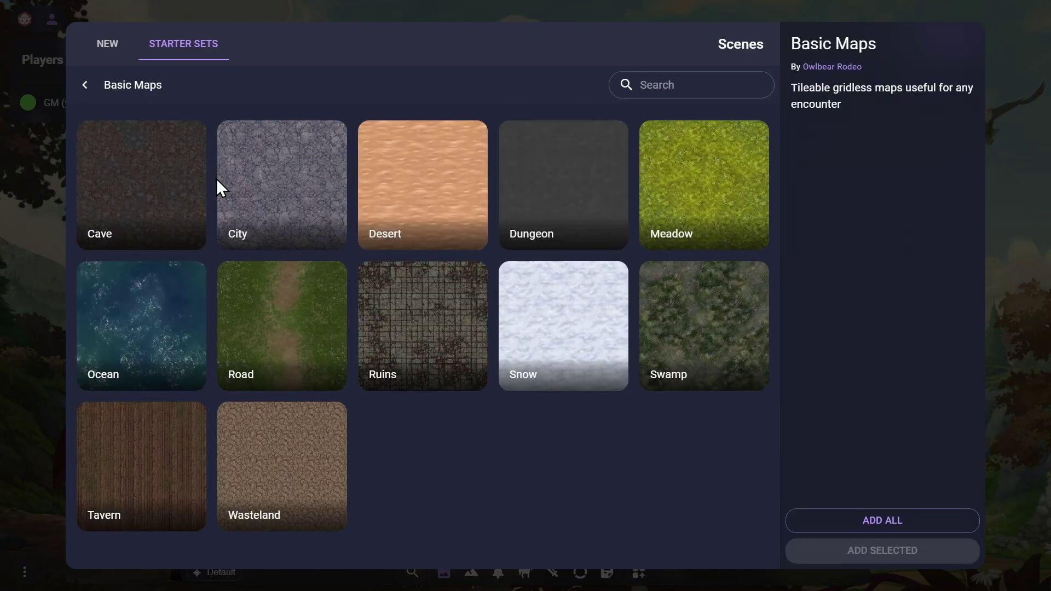
pyautogui.click(278, 332)
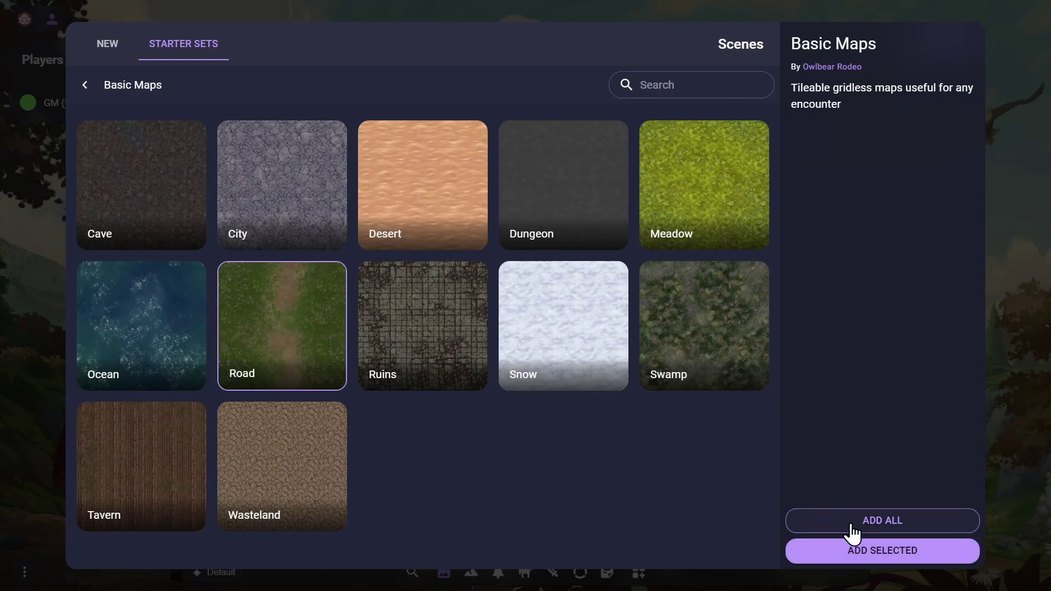
pyautogui.click(882, 550)
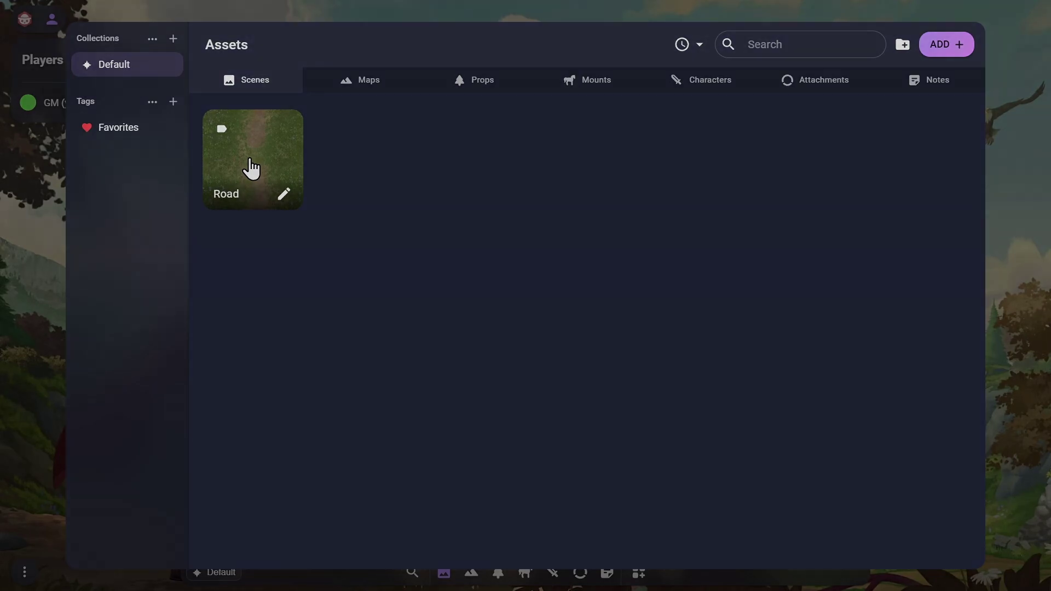
# Upload the Icy Fire Temple Map image from the computer and import it as a 62×34 scene
pyautogui.click(251, 169)
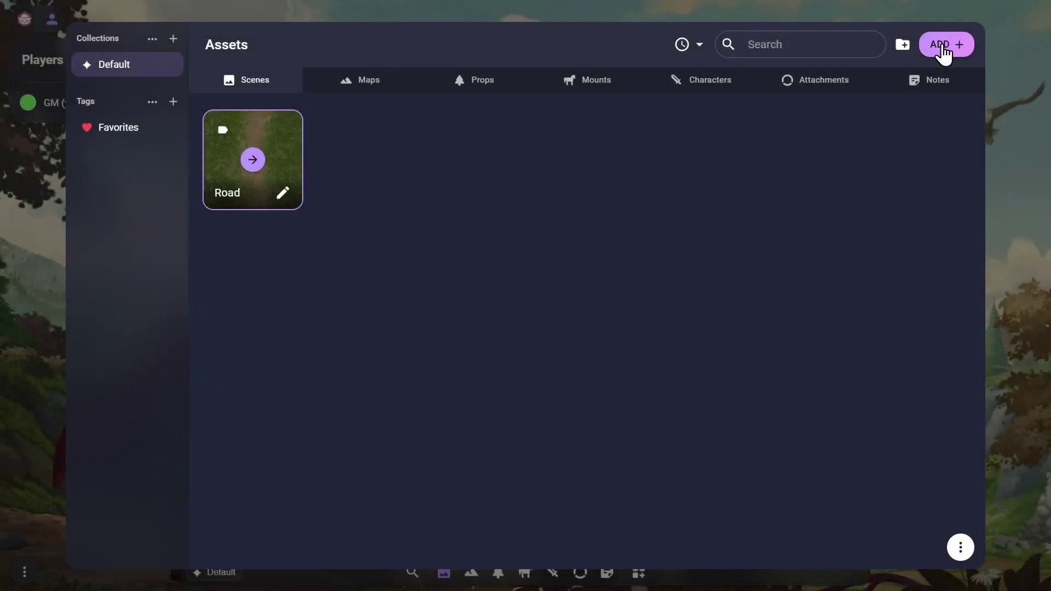
pyautogui.click(943, 49)
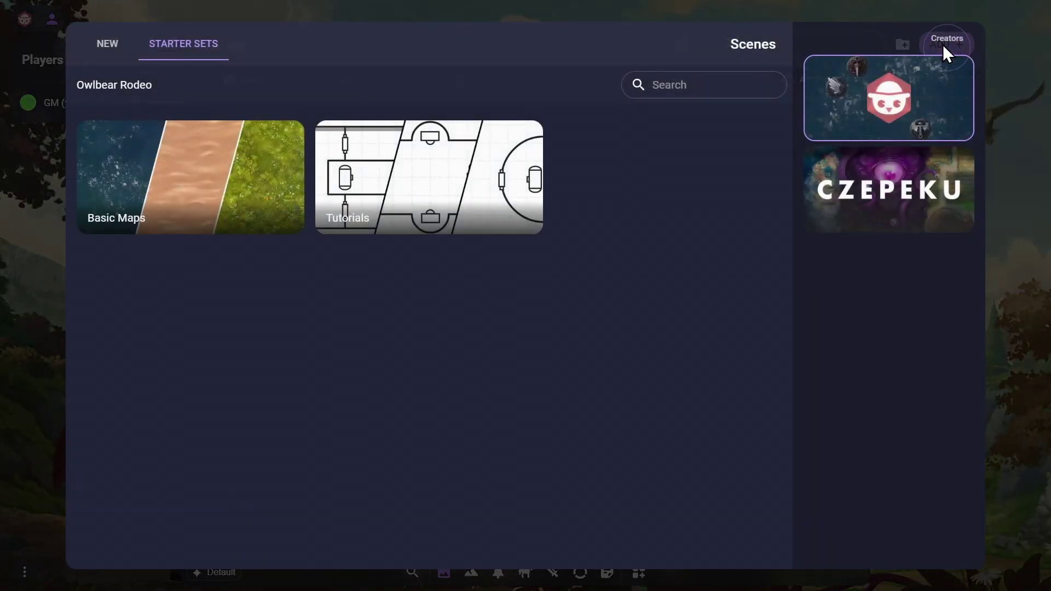
pyautogui.click(108, 47)
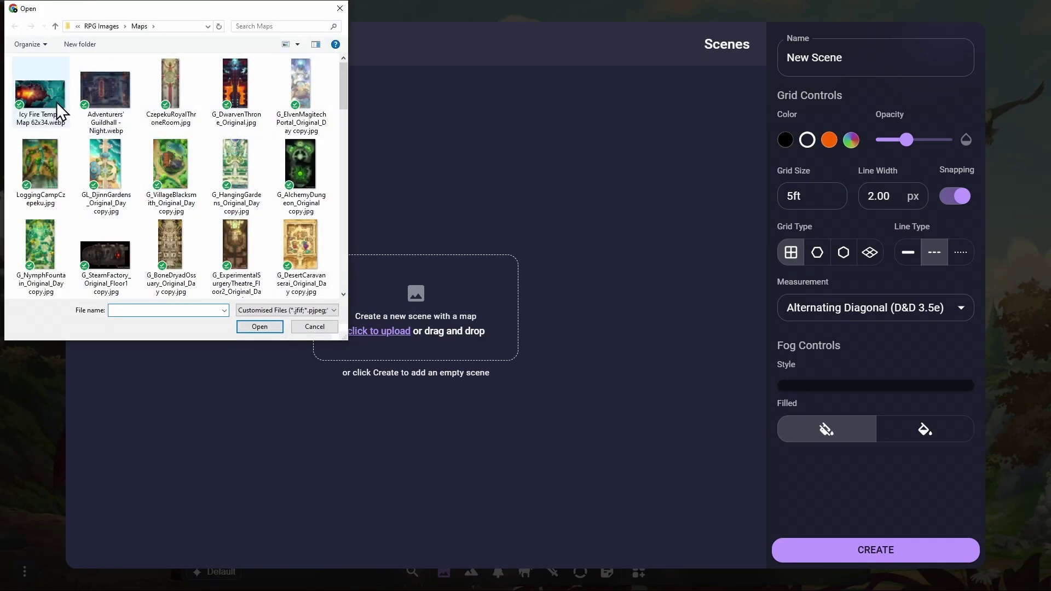
pyautogui.click(53, 100)
pyautogui.click(247, 327)
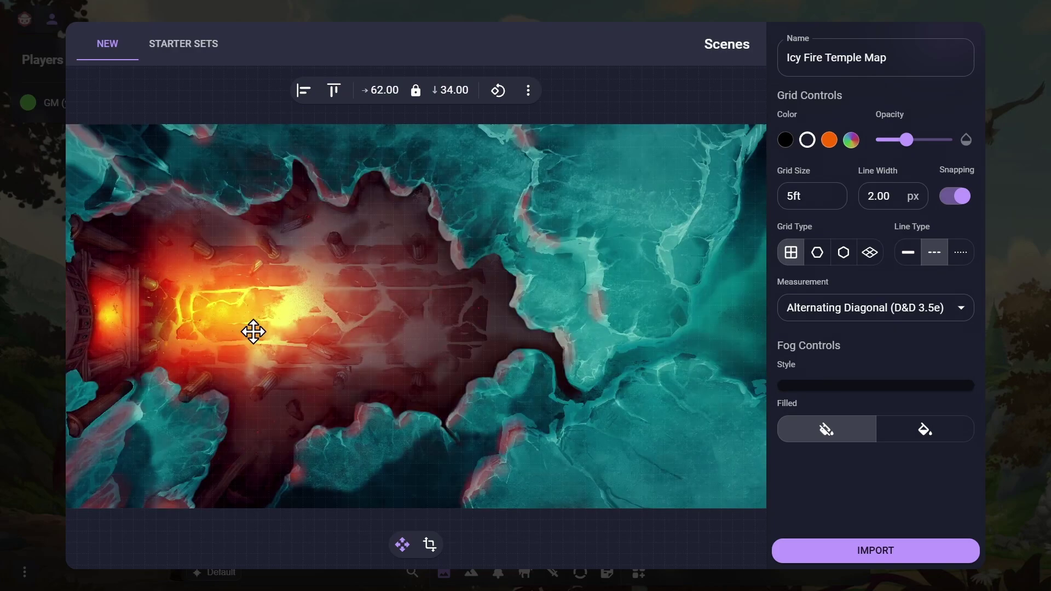
pyautogui.click(876, 551)
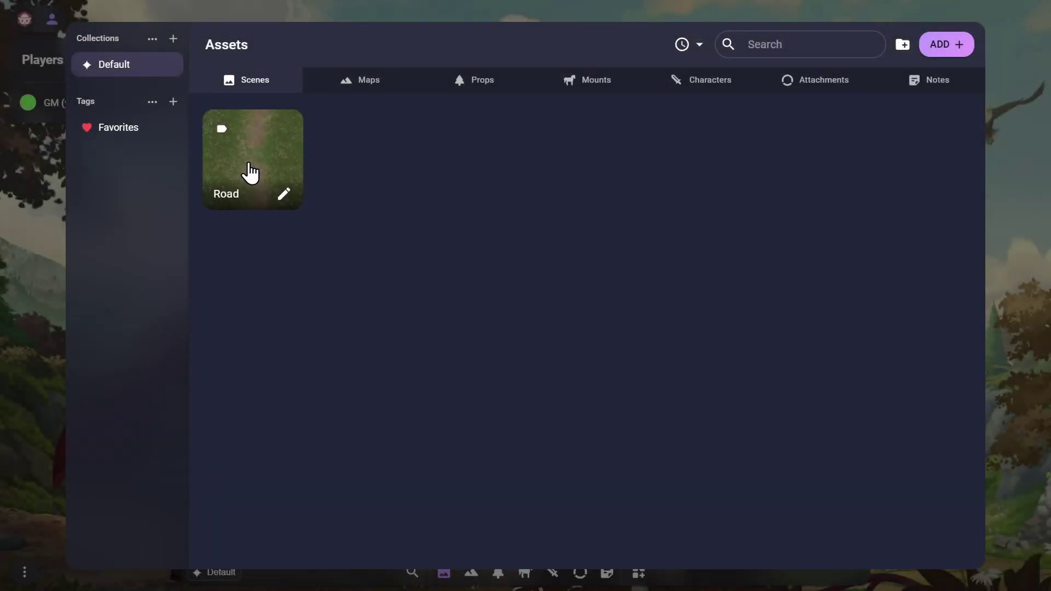
# Select the Road scene card and open it on the board
pyautogui.click(251, 172)
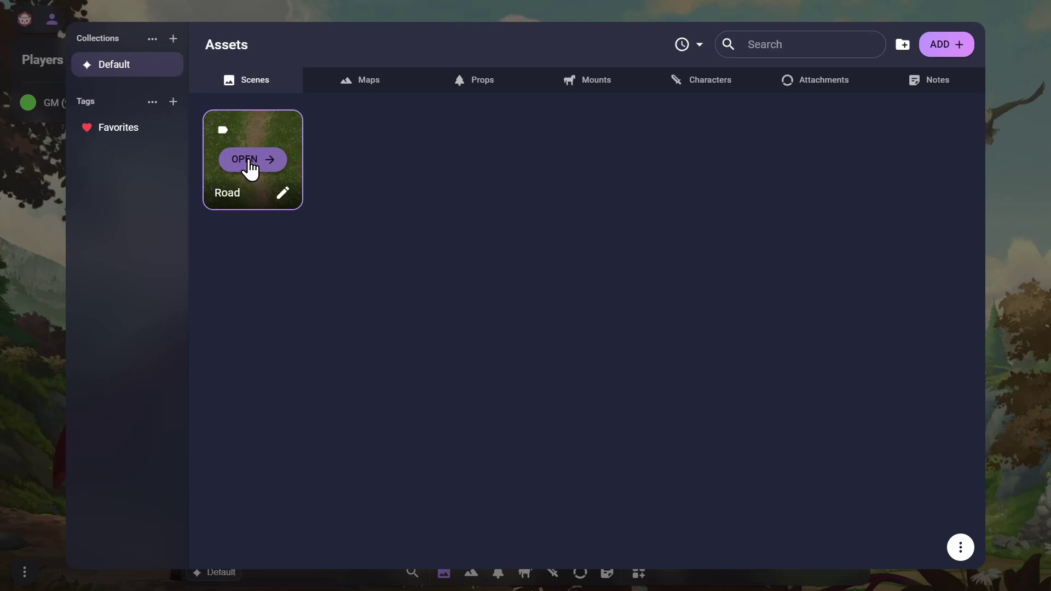
pyautogui.click(250, 165)
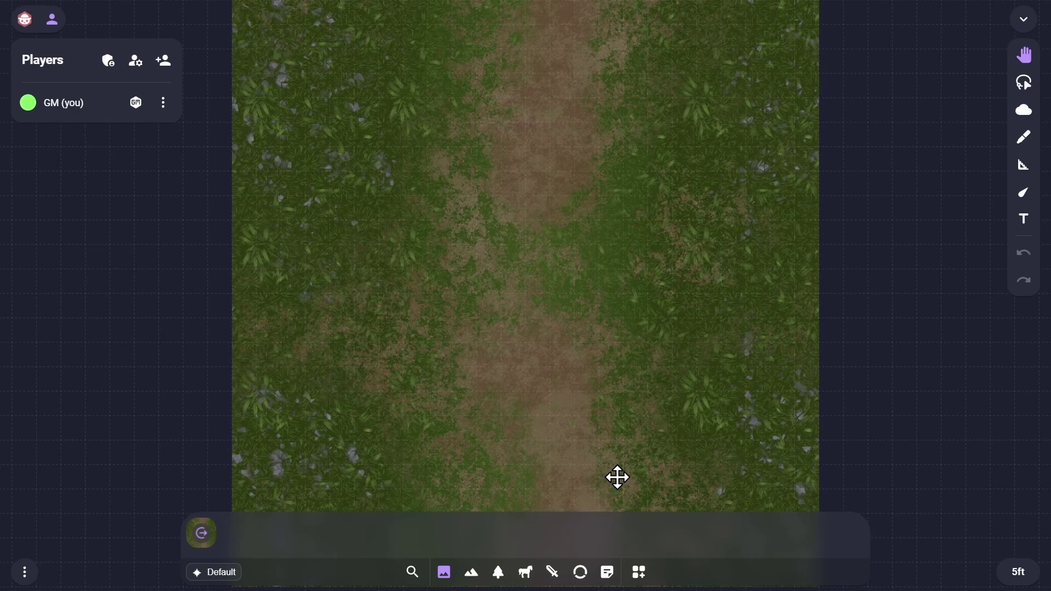
# Add every token from the Characters and Monsters starter set to the Characters assets
pyautogui.click(552, 572)
pyautogui.click(639, 573)
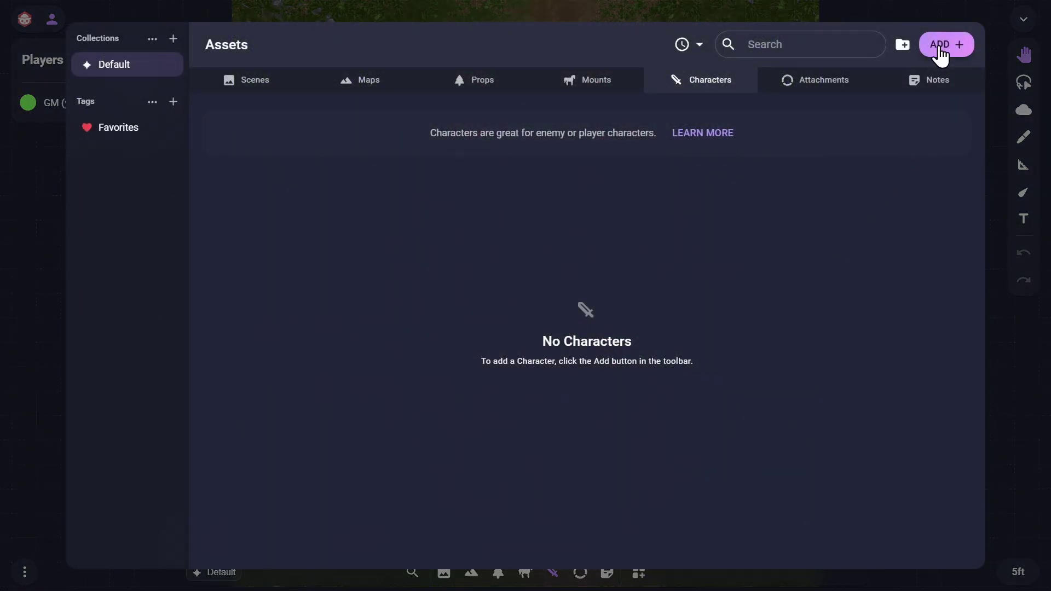
pyautogui.click(940, 49)
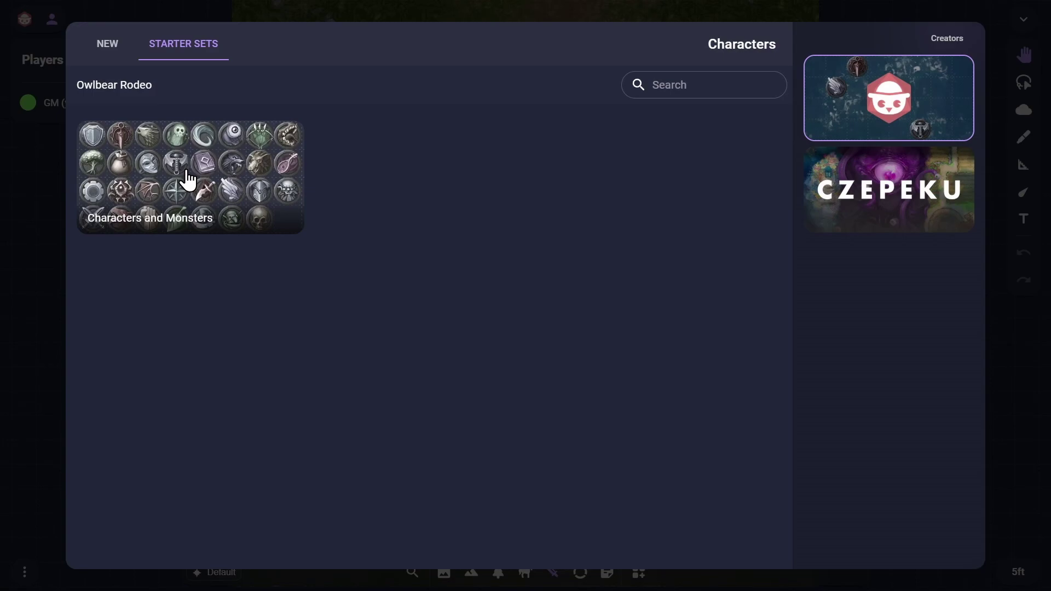
pyautogui.click(187, 179)
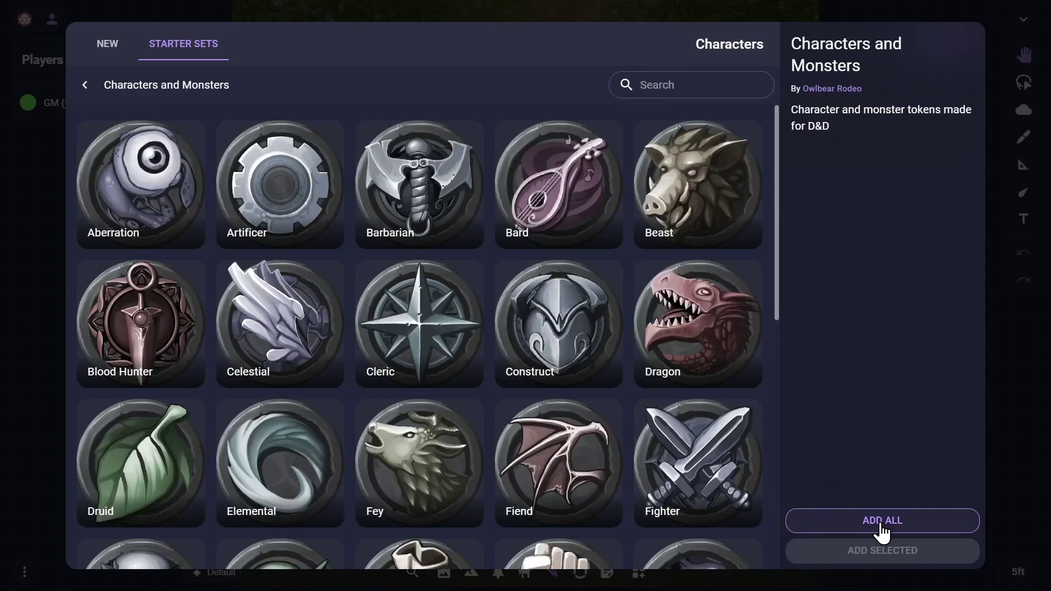
pyautogui.click(882, 521)
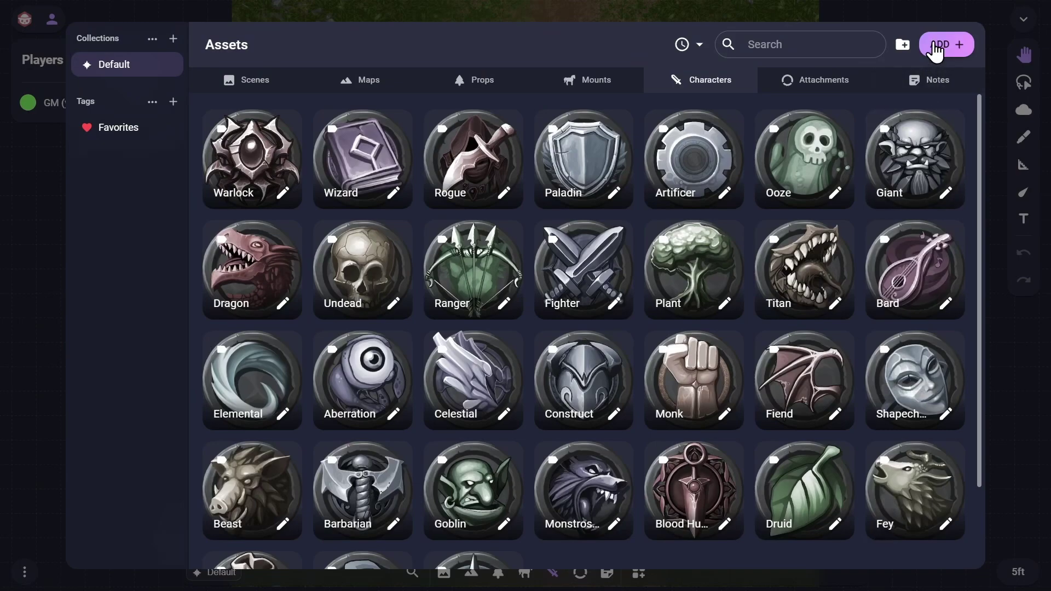
# Select four character portrait files and drop them onto the map as character tokens
pyautogui.press('Escape')
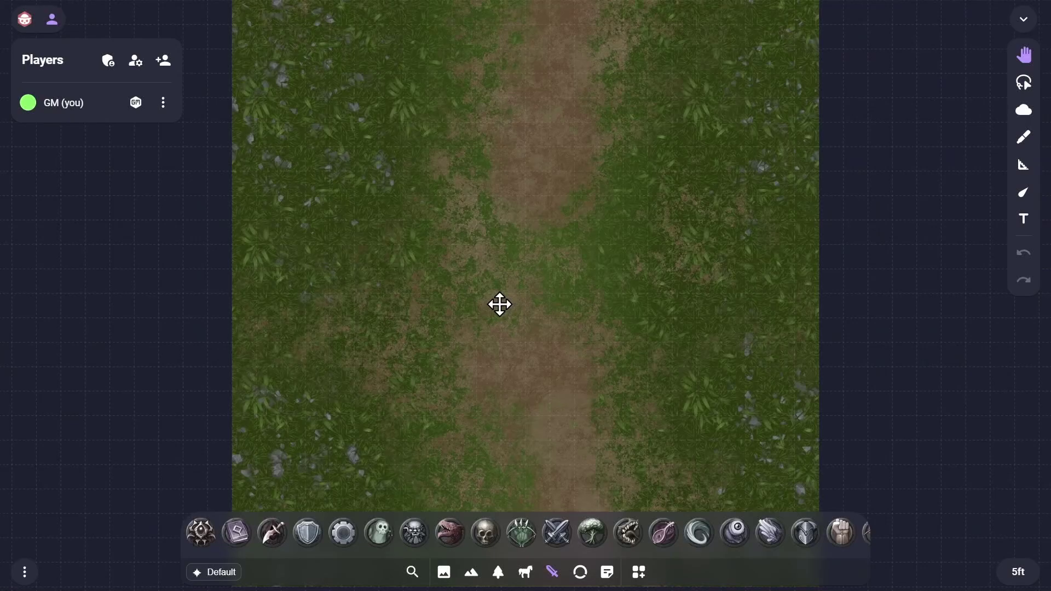
pyautogui.hotkey('alt', 'Tab')
pyautogui.click(166, 347)
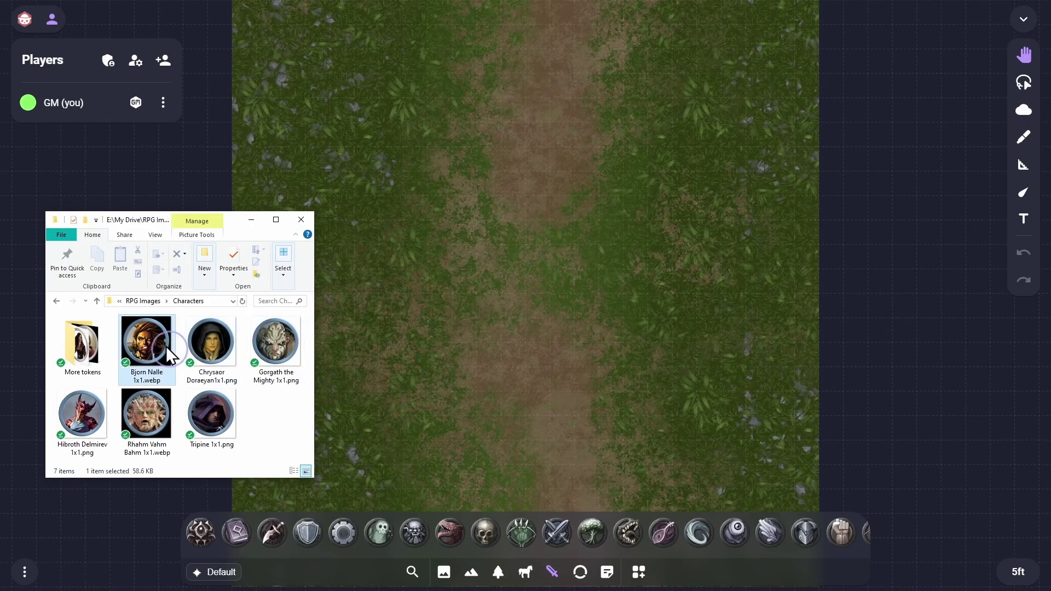
pyautogui.keyDown('shift'); pyautogui.click(281, 345); pyautogui.keyUp('shift')
pyautogui.press('ctrl')
pyautogui.keyDown('ctrl'); pyautogui.click(216, 424); pyautogui.keyUp('ctrl')
pyautogui.moveTo(215, 425); pyautogui.dragTo(511, 445)
# Arrange the curly-haired, hooded and orc tokens in a loose group on the dirt road
pyautogui.moveTo(595, 438); pyautogui.dragTo(566, 367)
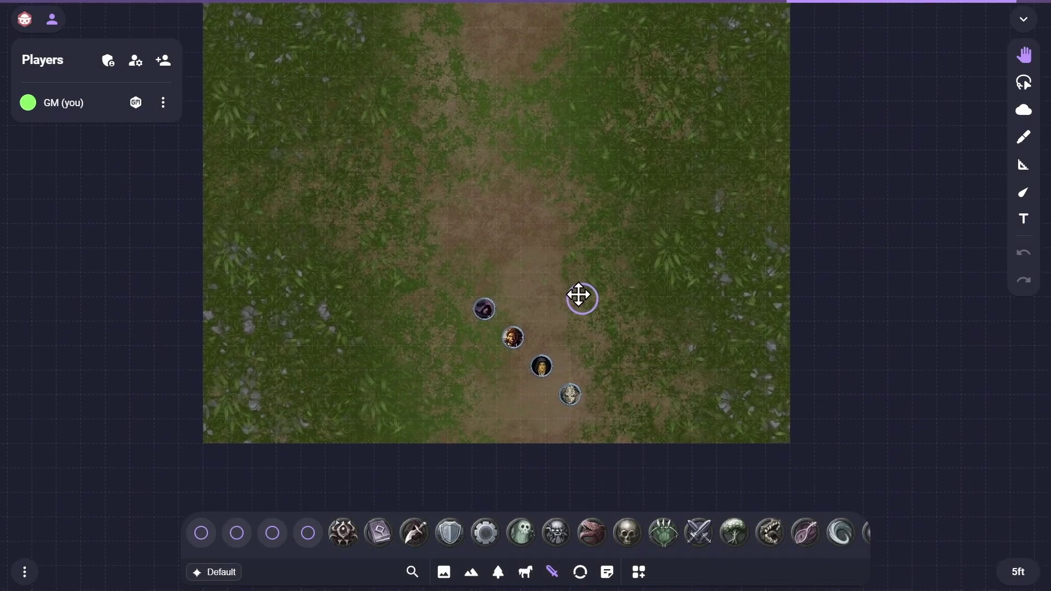
pyautogui.scroll(4, 535, 380)
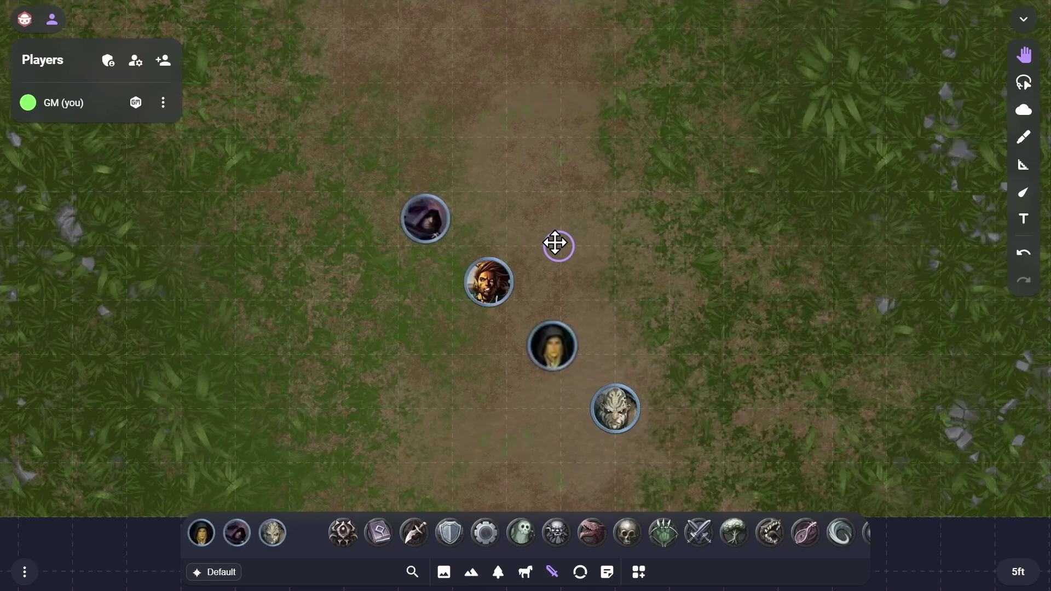
pyautogui.moveTo(492, 290); pyautogui.dragTo(484, 277)
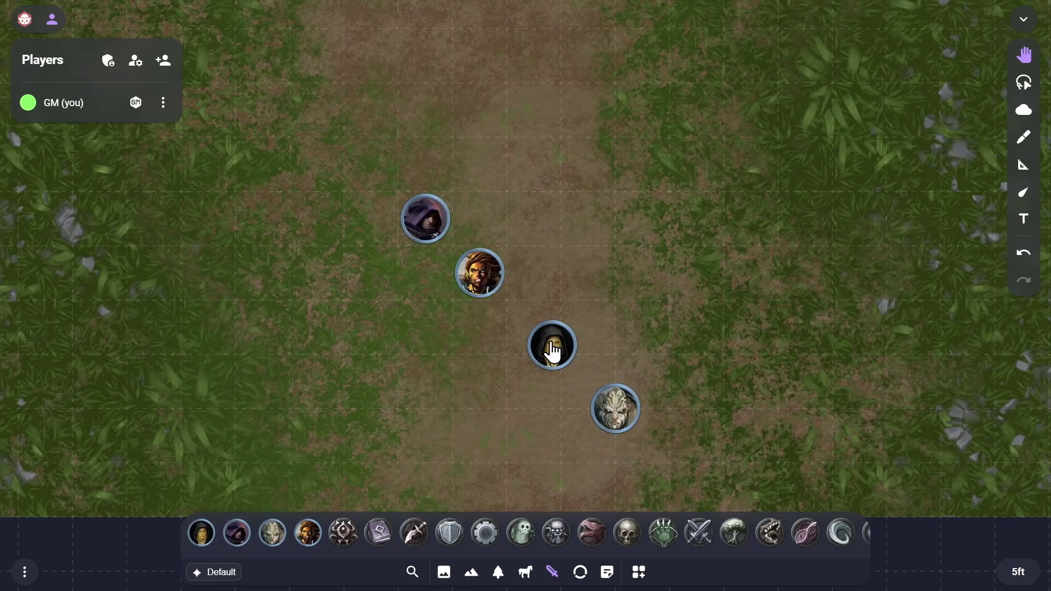
pyautogui.moveTo(549, 347); pyautogui.dragTo(586, 224)
pyautogui.moveTo(624, 424); pyautogui.dragTo(549, 348)
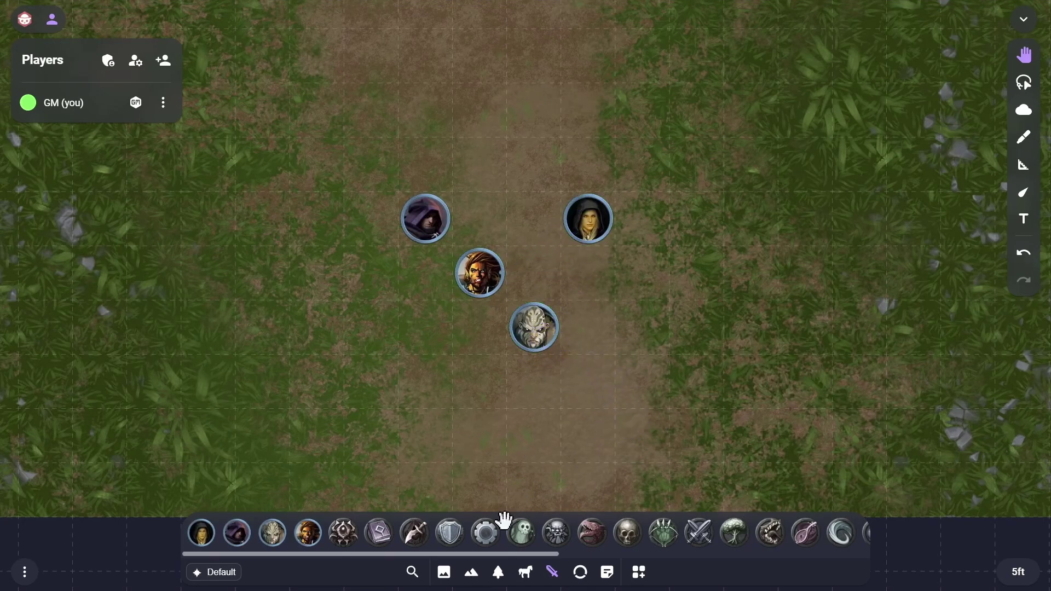
pyautogui.scroll(-10, 549, 534)
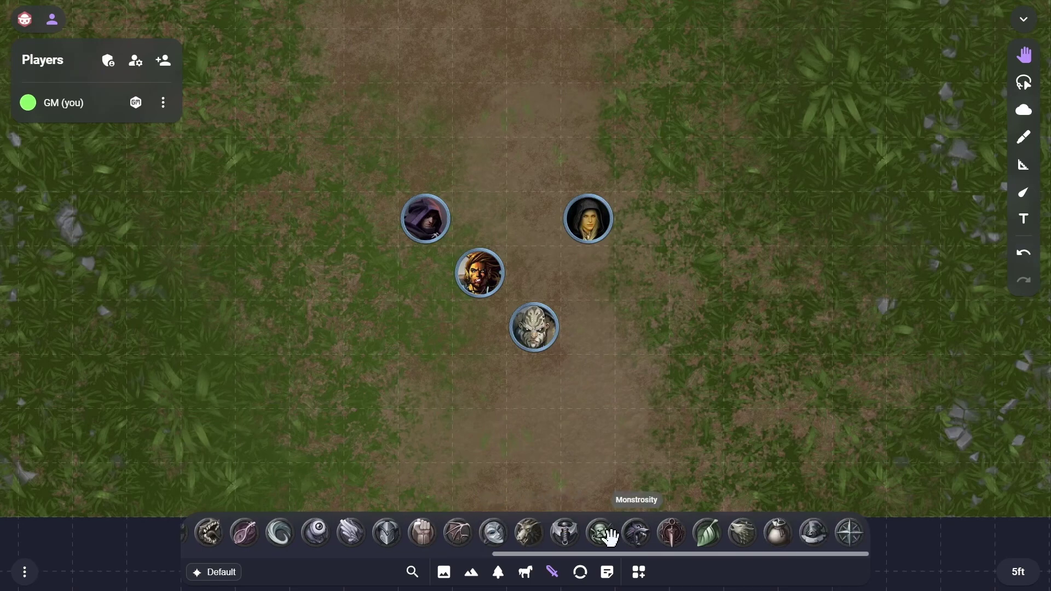
# Place a goblin token on the grass right of the road and hide it from players
pyautogui.moveTo(603, 534); pyautogui.dragTo(747, 327)
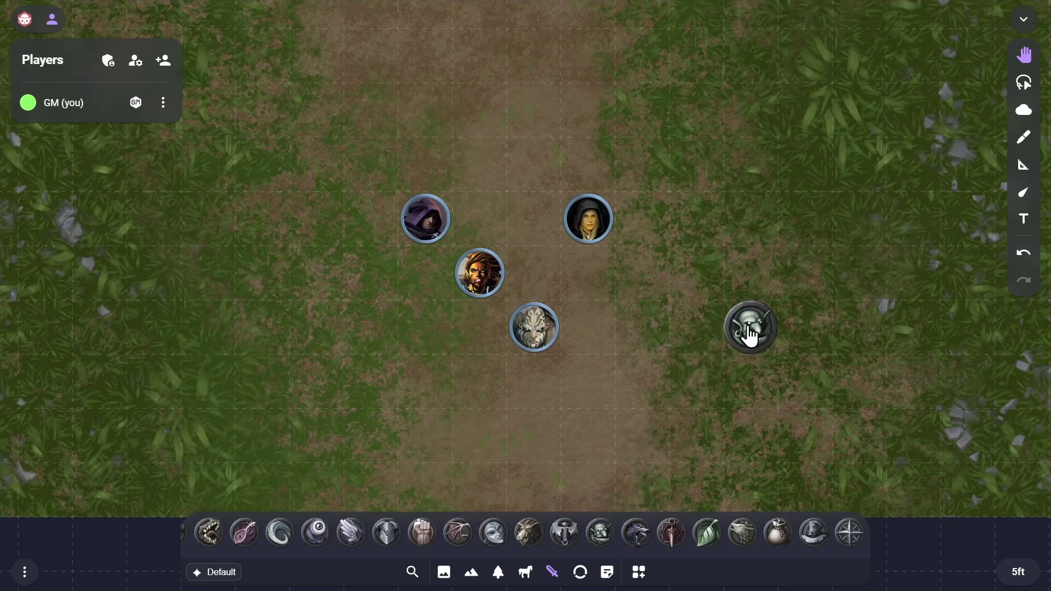
pyautogui.click(756, 339)
pyautogui.click(669, 383)
pyautogui.click(723, 409)
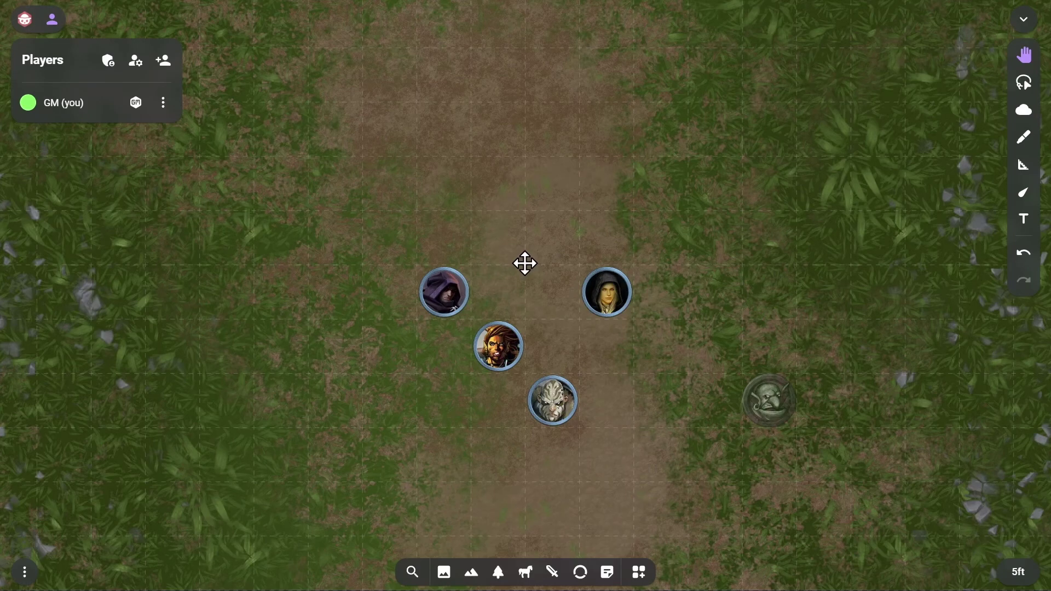
# Label the goblin token 'Goblin 1'
pyautogui.click(771, 413)
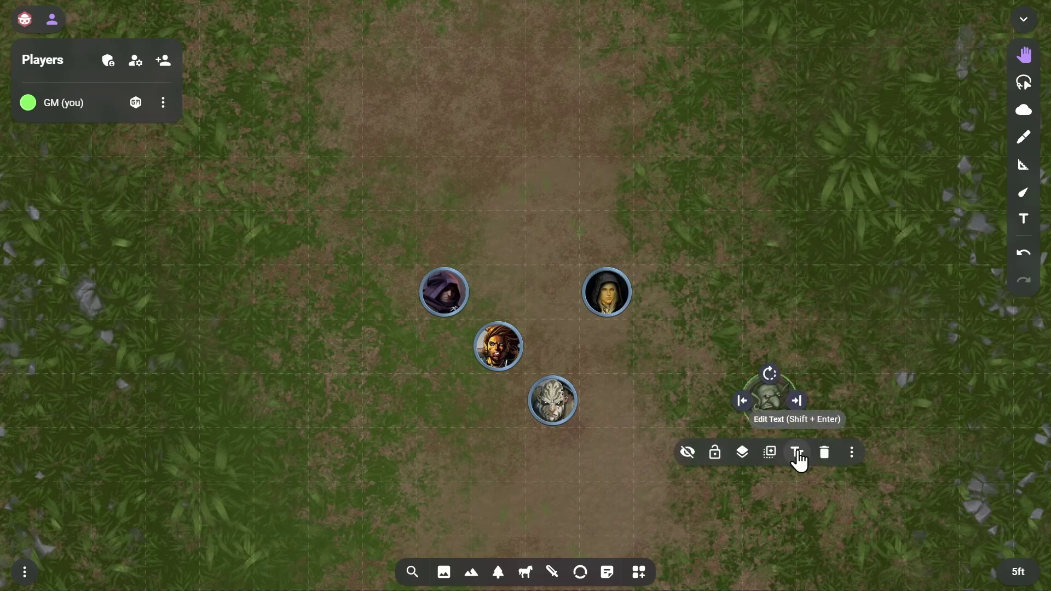
pyautogui.click(799, 454)
pyautogui.write('Go')
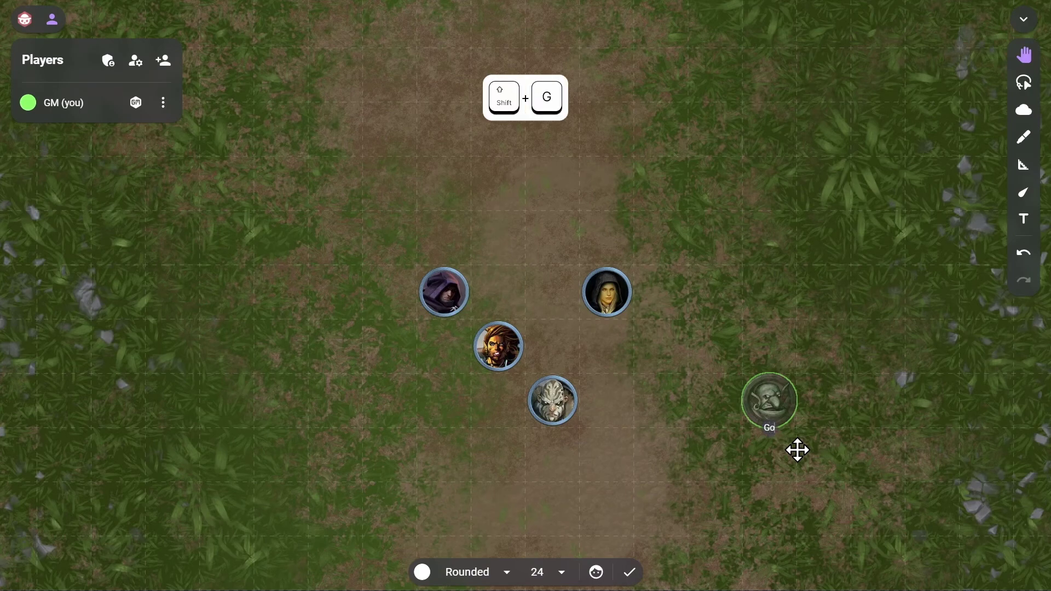
pyautogui.write('blin')
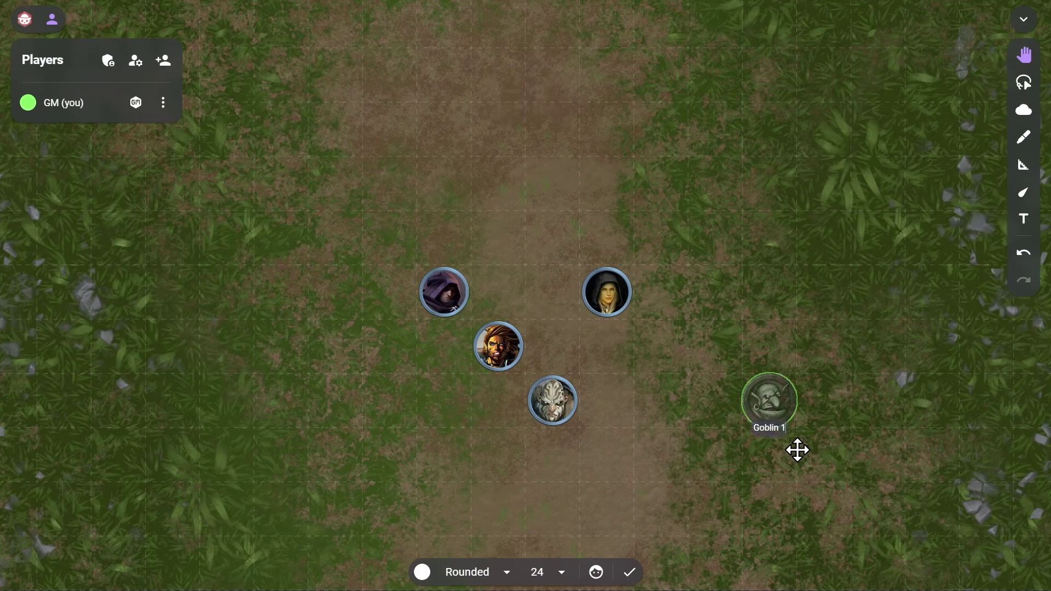
pyautogui.write(' 1')
pyautogui.click(632, 571)
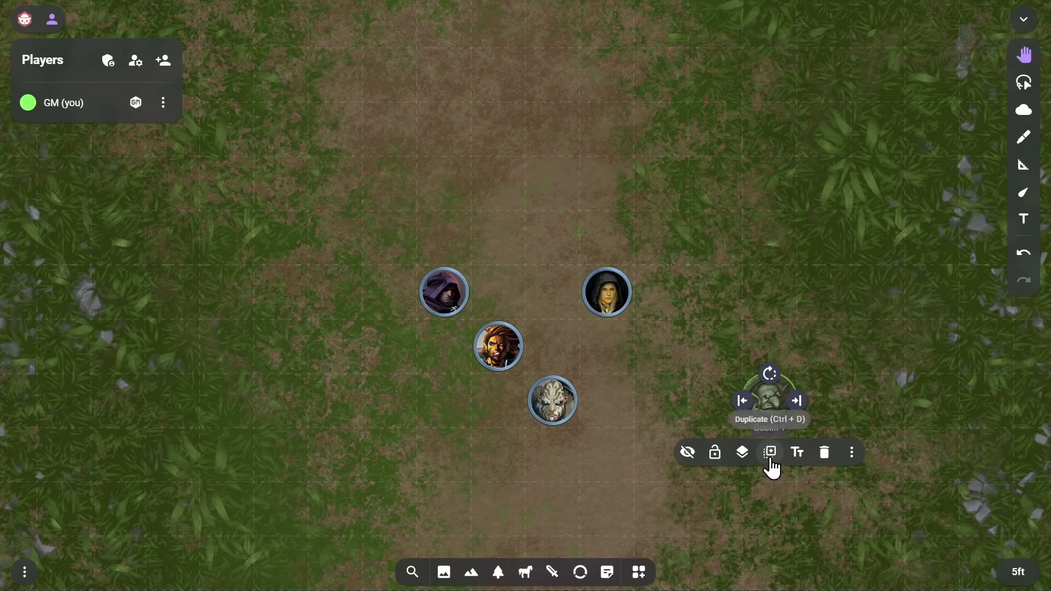
# Duplicate it into Goblins 2–4 and move them to lower left, left, and upper right
pyautogui.click(771, 456)
pyautogui.click(791, 482)
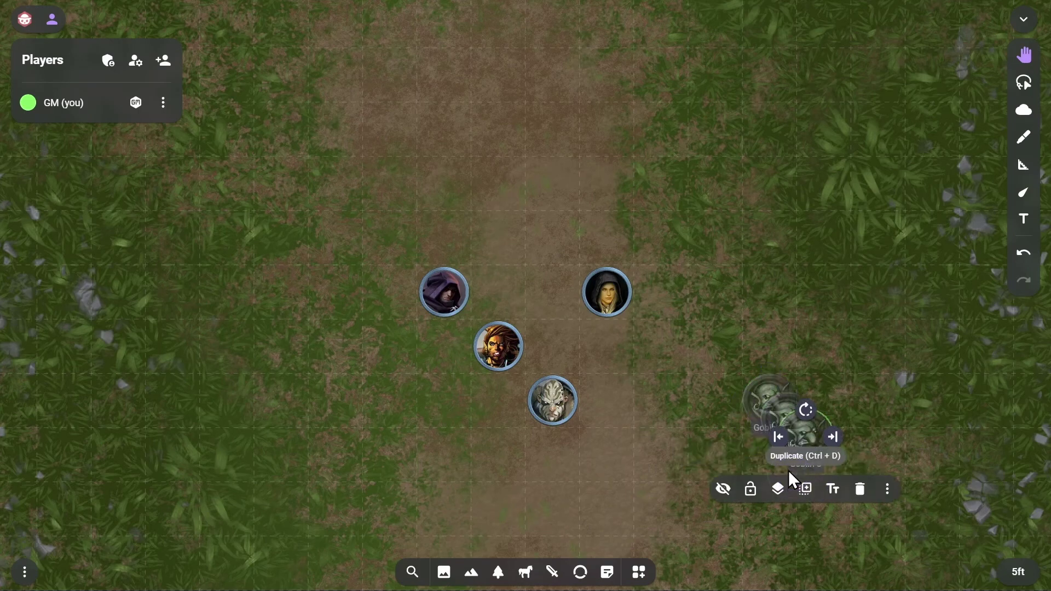
pyautogui.click(807, 490)
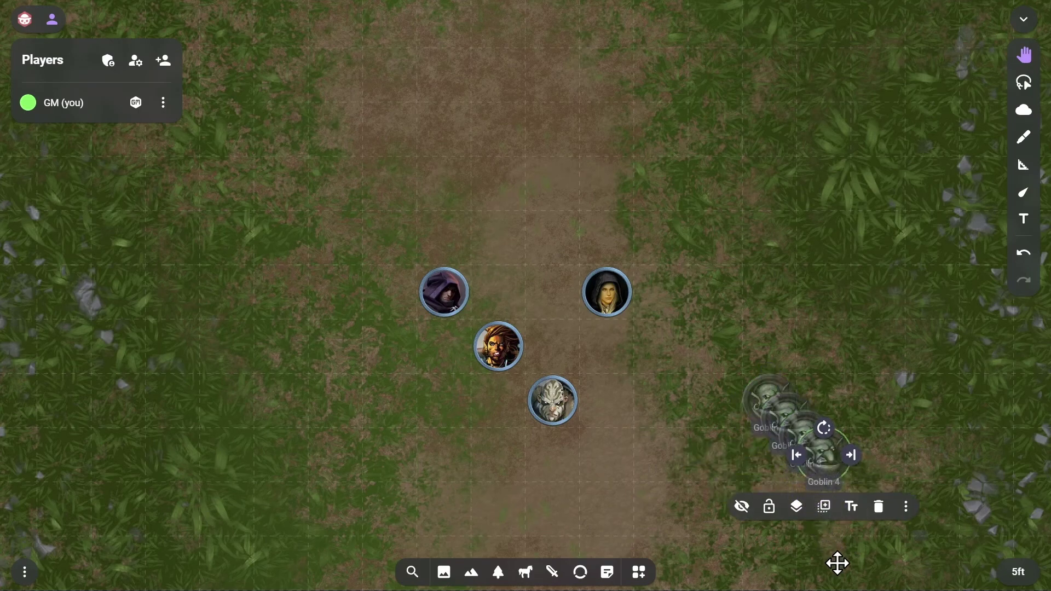
pyautogui.click(838, 560)
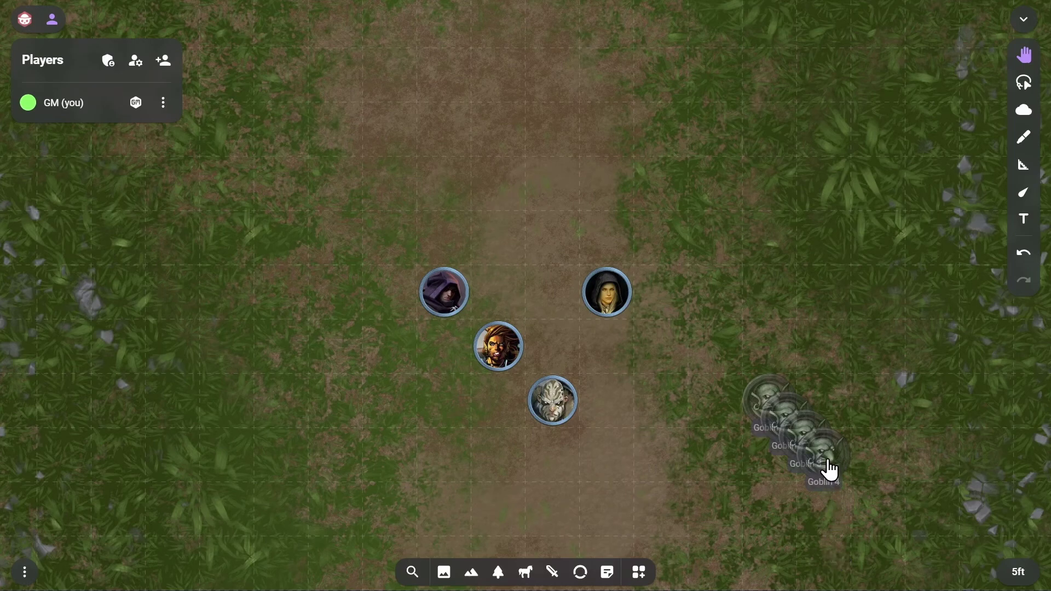
pyautogui.moveTo(812, 467); pyautogui.dragTo(232, 469)
pyautogui.moveTo(791, 456); pyautogui.dragTo(175, 298)
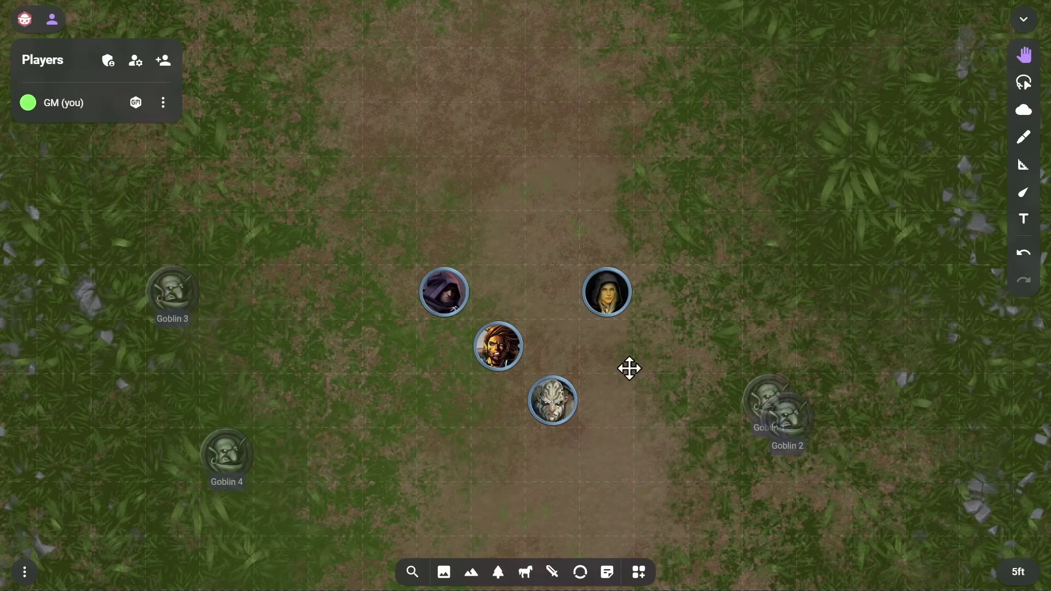
pyautogui.moveTo(790, 428); pyautogui.dragTo(823, 238)
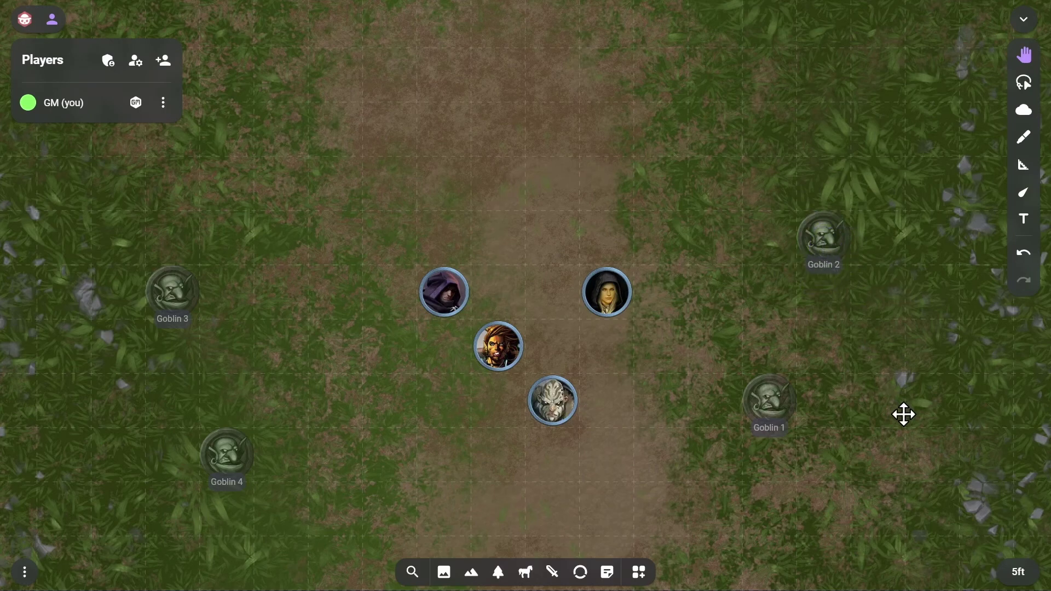
# Select Goblins 1–4 with clicks and a lasso, then reveal them to players
pyautogui.click(826, 258)
pyautogui.keyDown('shift'); pyautogui.click(781, 419); pyautogui.keyUp('shift')
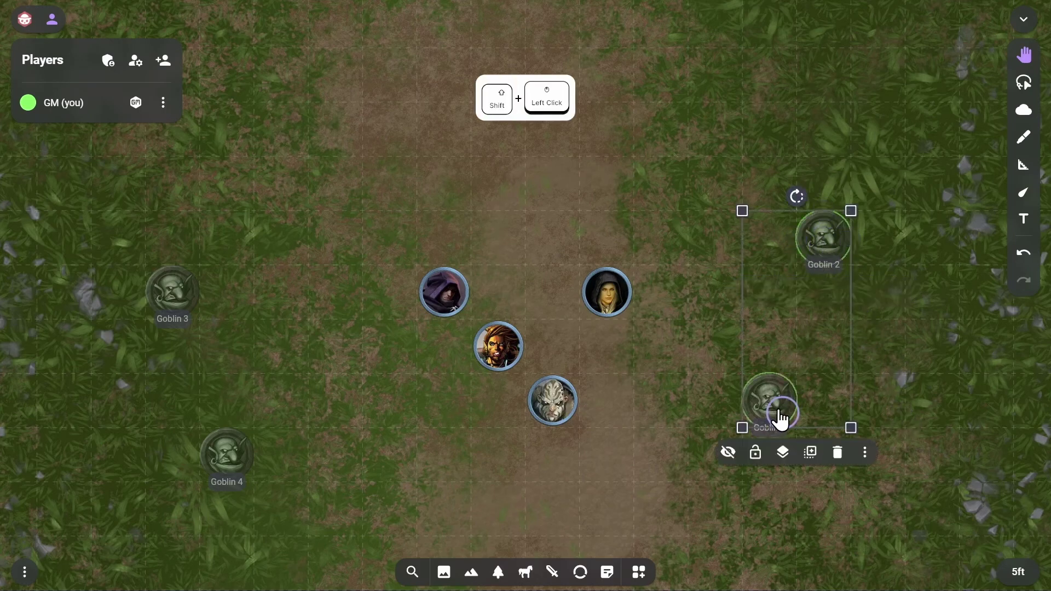
pyautogui.keyDown('shift'); pyautogui.click(166, 299); pyautogui.keyUp('shift')
pyautogui.keyDown('shift'); pyautogui.click(227, 462); pyautogui.keyUp('shift')
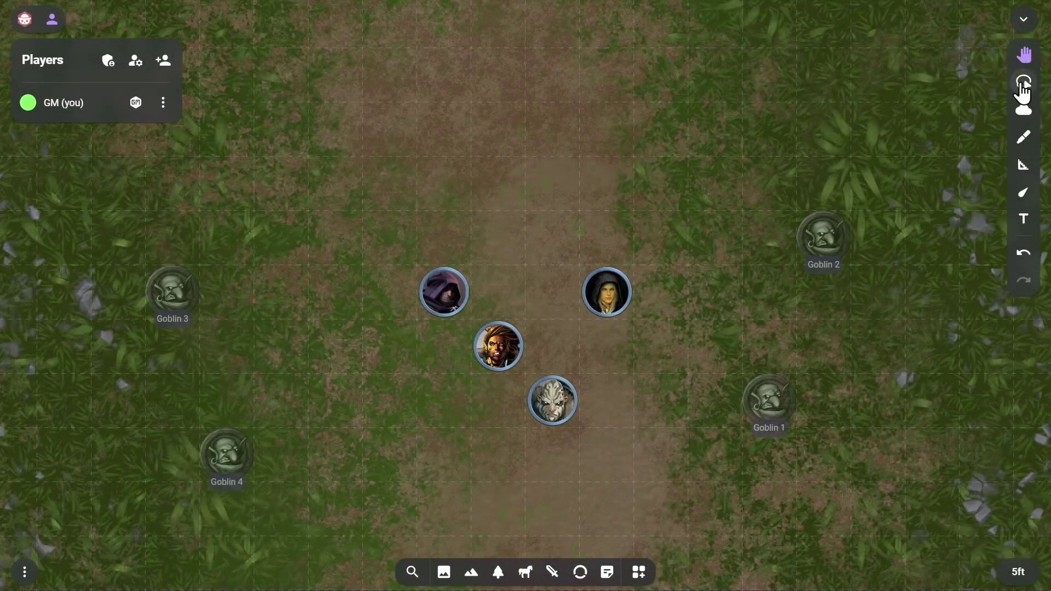
pyautogui.click(1024, 88)
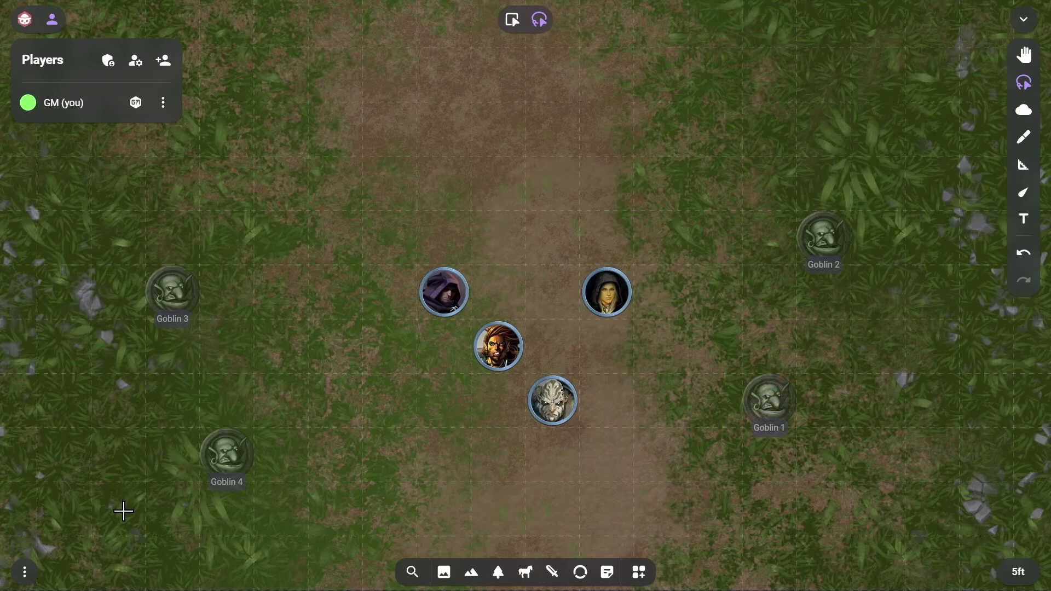
pyautogui.moveTo(124, 511)
pyautogui.mouseDown()
pyautogui.moveTo(225, 258)
pyautogui.moveTo(607, 469)
pyautogui.moveTo(881, 178)
pyautogui.moveTo(853, 531)
pyautogui.mouseUp()
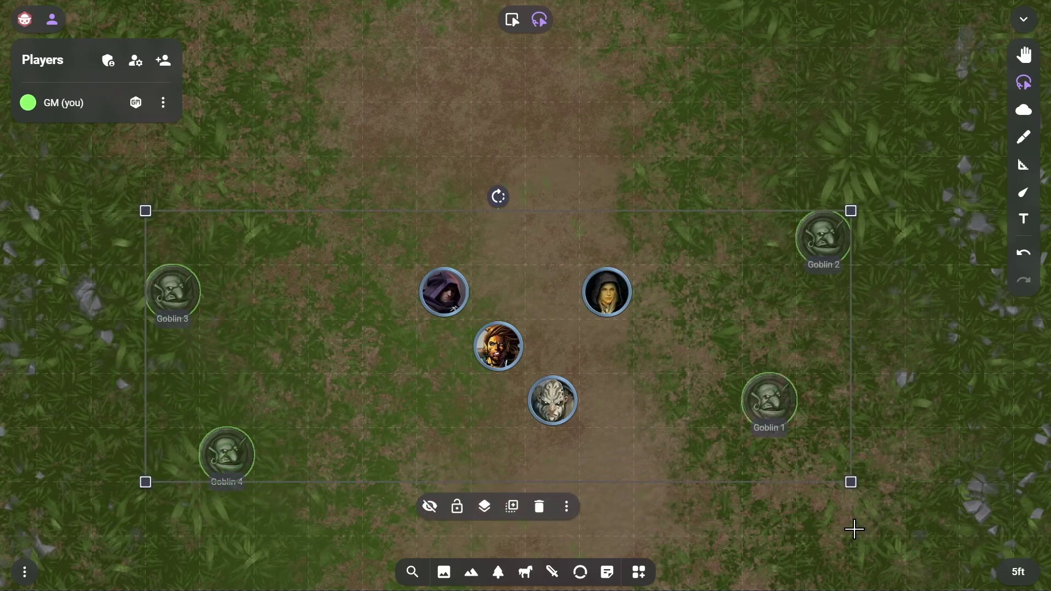
pyautogui.click(432, 509)
pyautogui.click(617, 505)
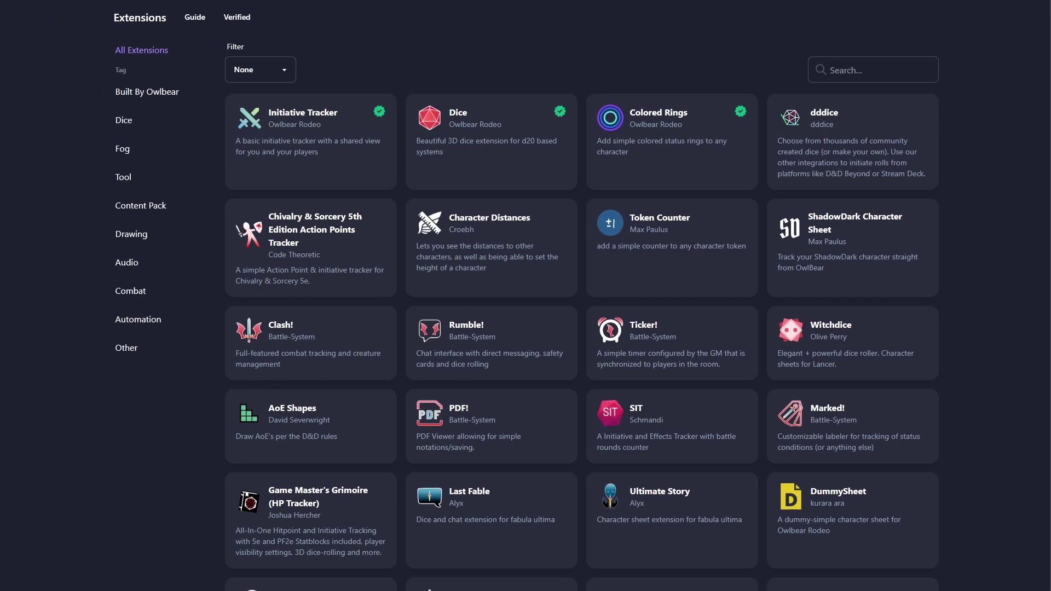
# Scroll down through the list of available extensions
pyautogui.scroll(-5, 526, 296)
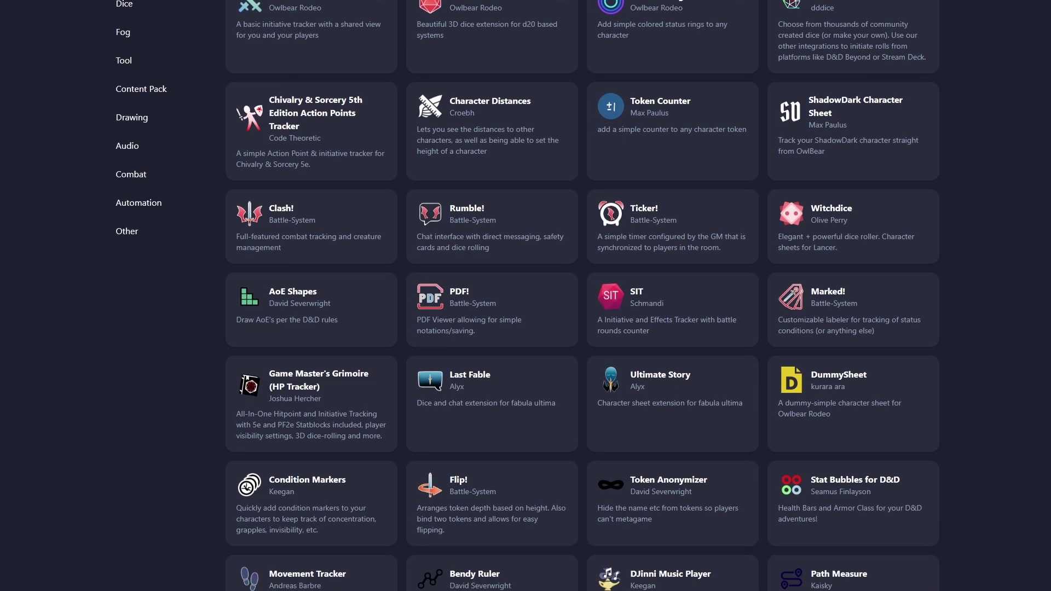
pyautogui.scroll(-7, 525, 296)
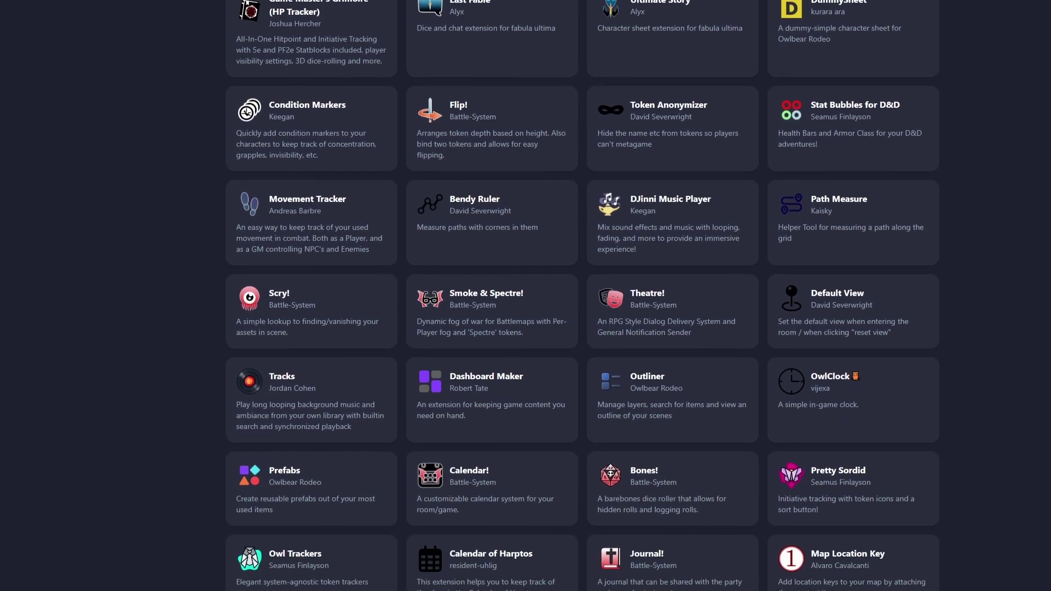
pyautogui.scroll(-2, 525, 295)
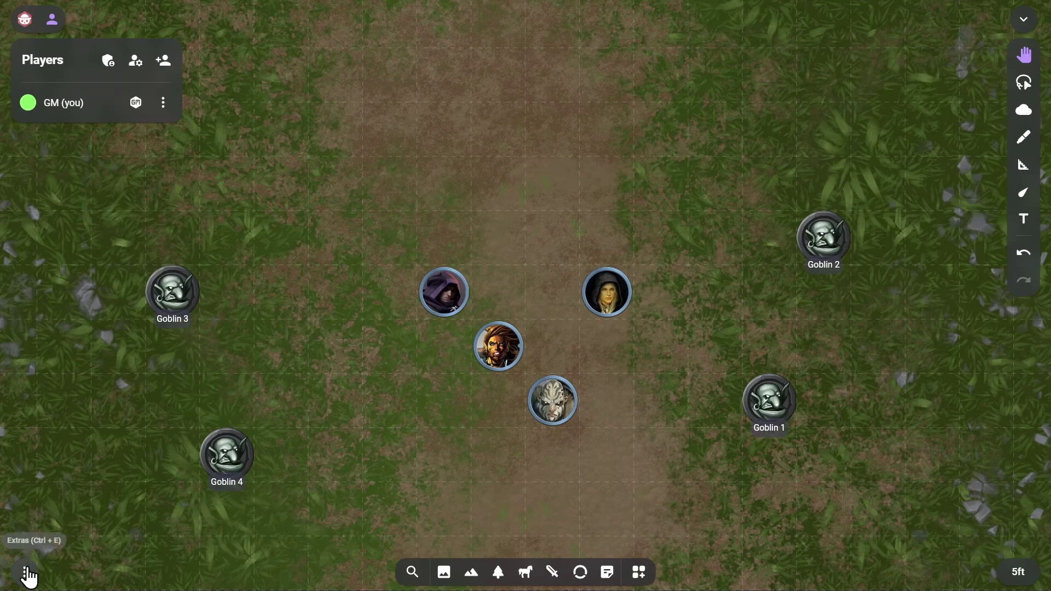
# Add the Dice and Initiative Tracker extensions, switch both on, and close the store
pyautogui.click(27, 575)
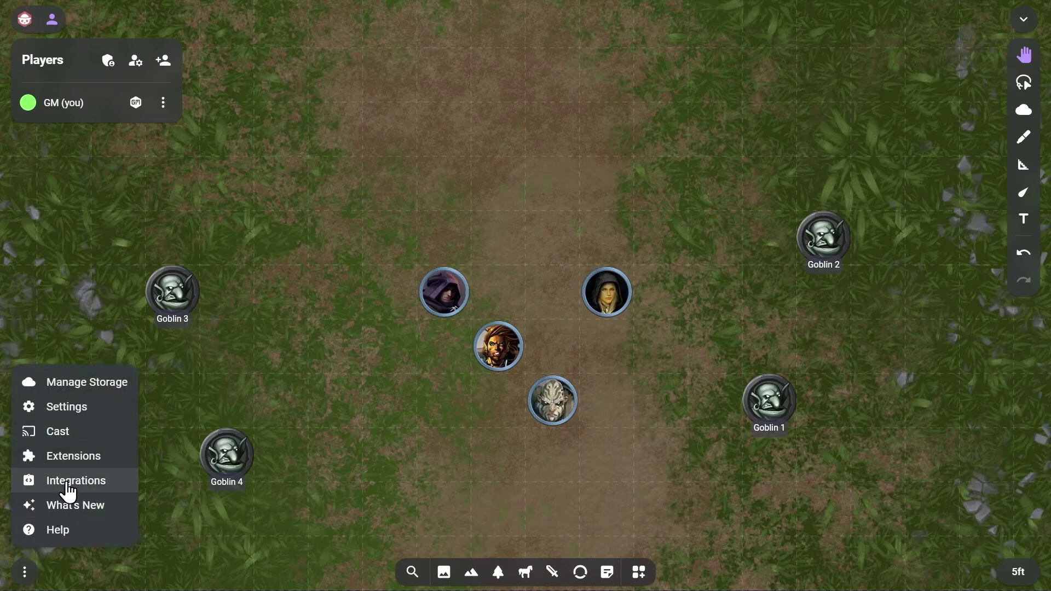
pyautogui.click(88, 464)
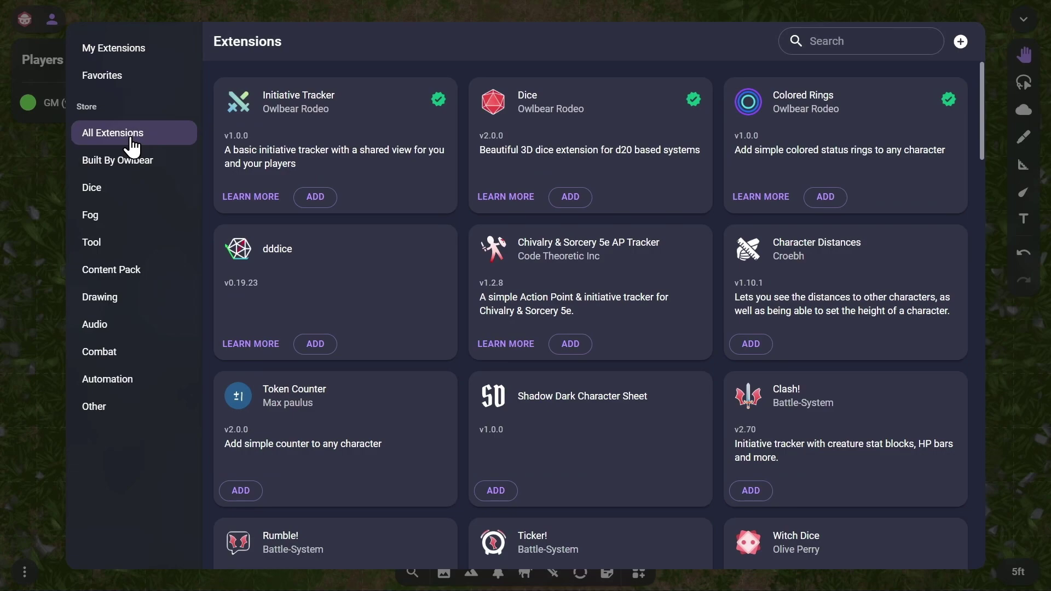
pyautogui.click(574, 198)
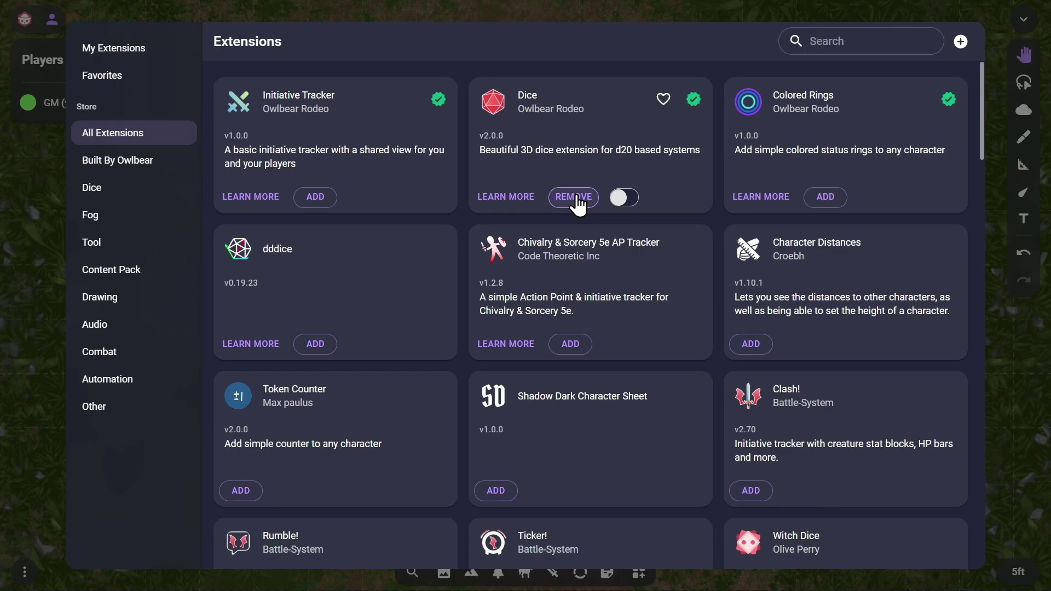
pyautogui.click(621, 199)
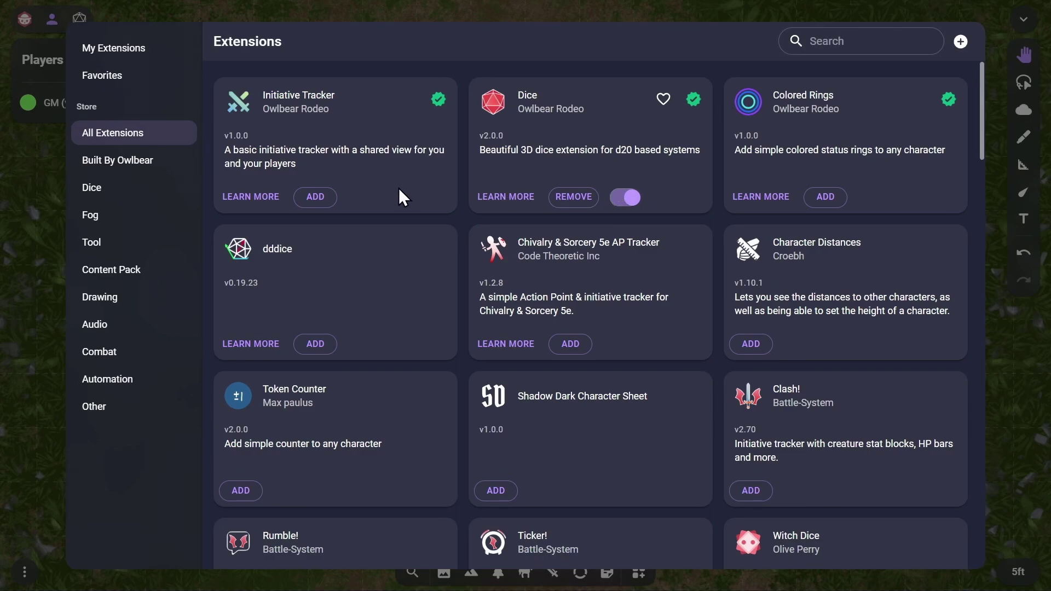
pyautogui.click(316, 197)
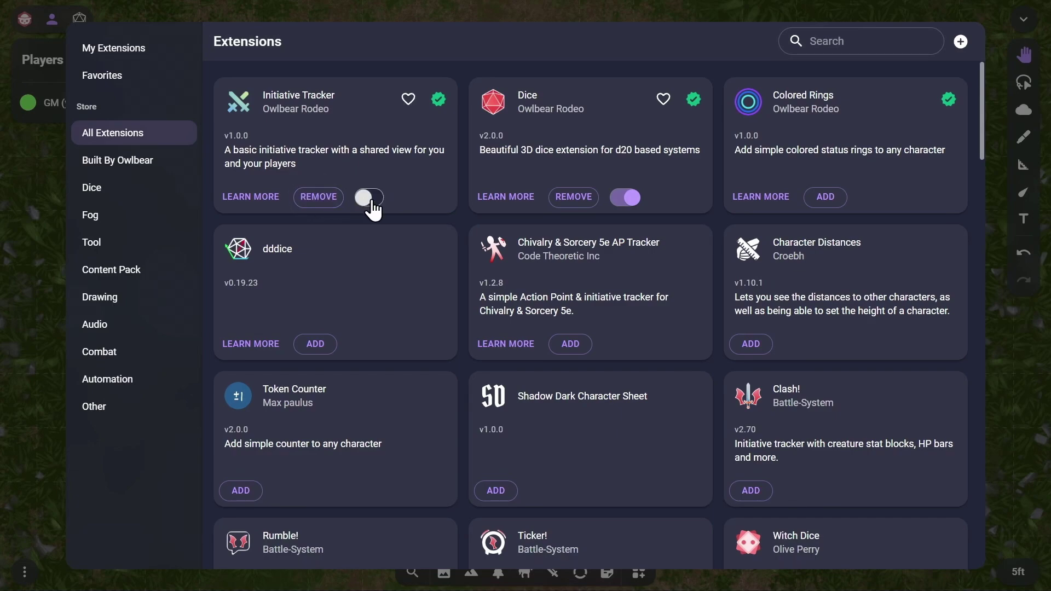
pyautogui.click(373, 198)
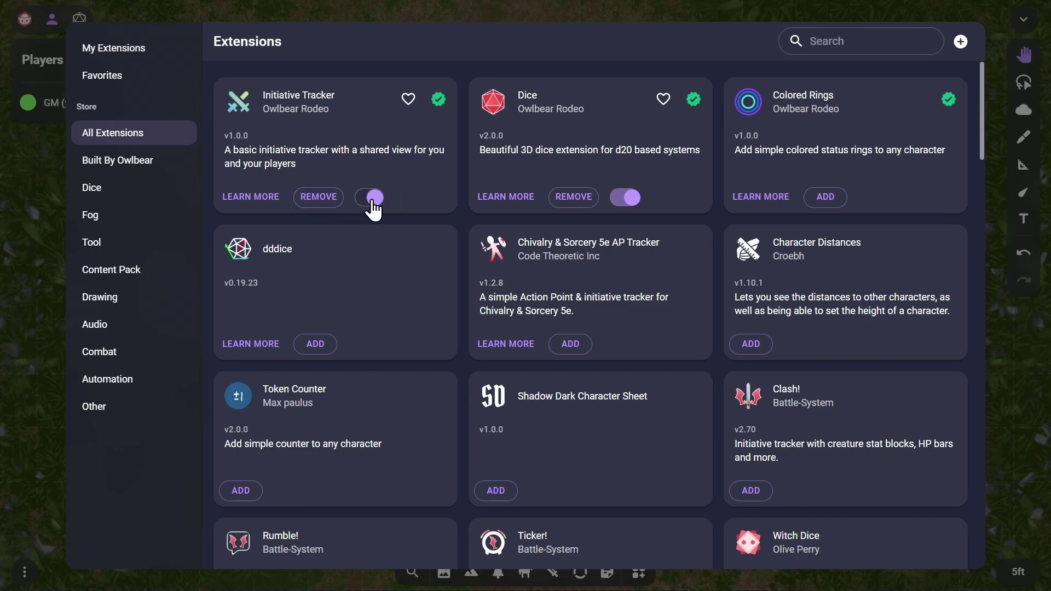
pyautogui.click(29, 199)
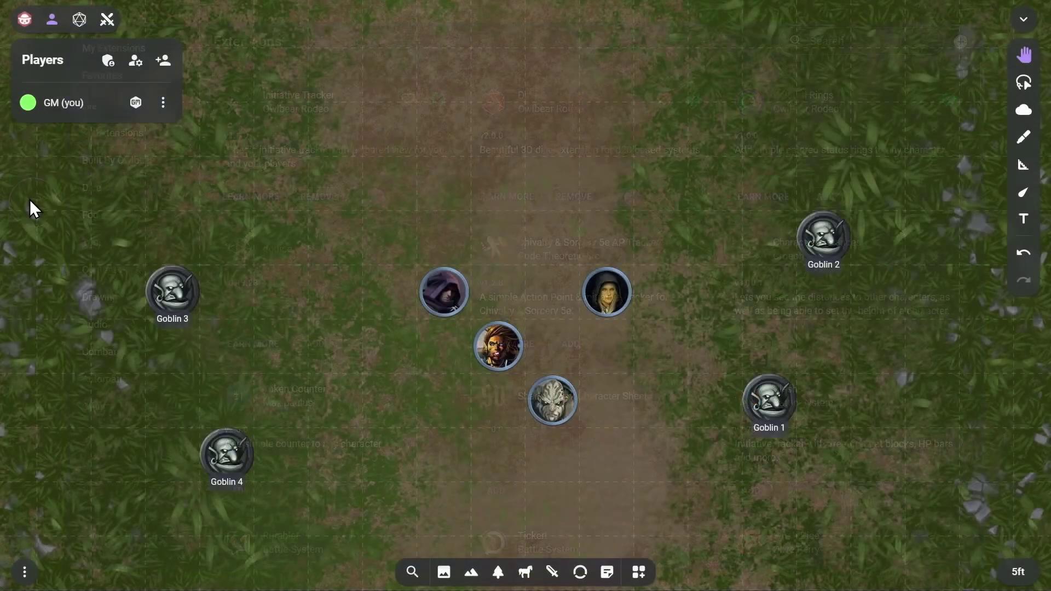
# Roll a test d20, move the dice tray to the top right, and show the Initiative panel
pyautogui.click(80, 20)
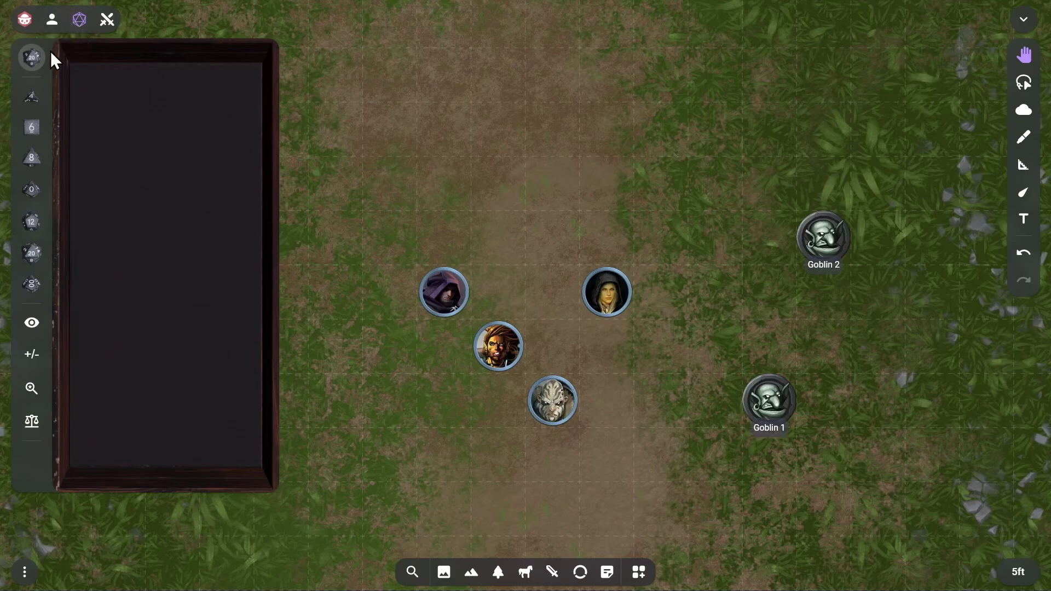
pyautogui.click(32, 253)
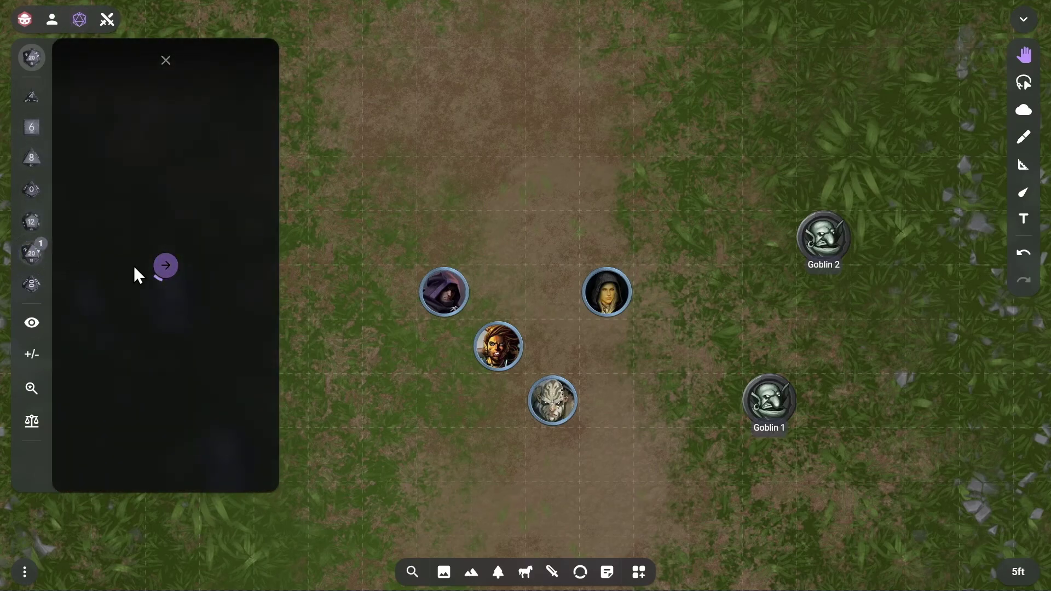
pyautogui.click(163, 269)
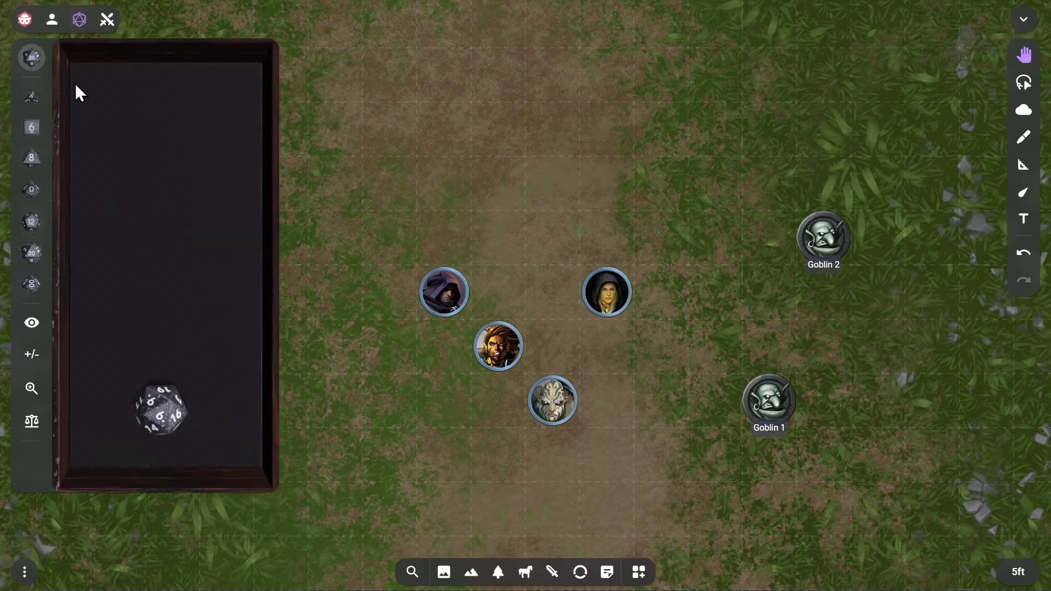
pyautogui.moveTo(77, 30); pyautogui.dragTo(985, 27)
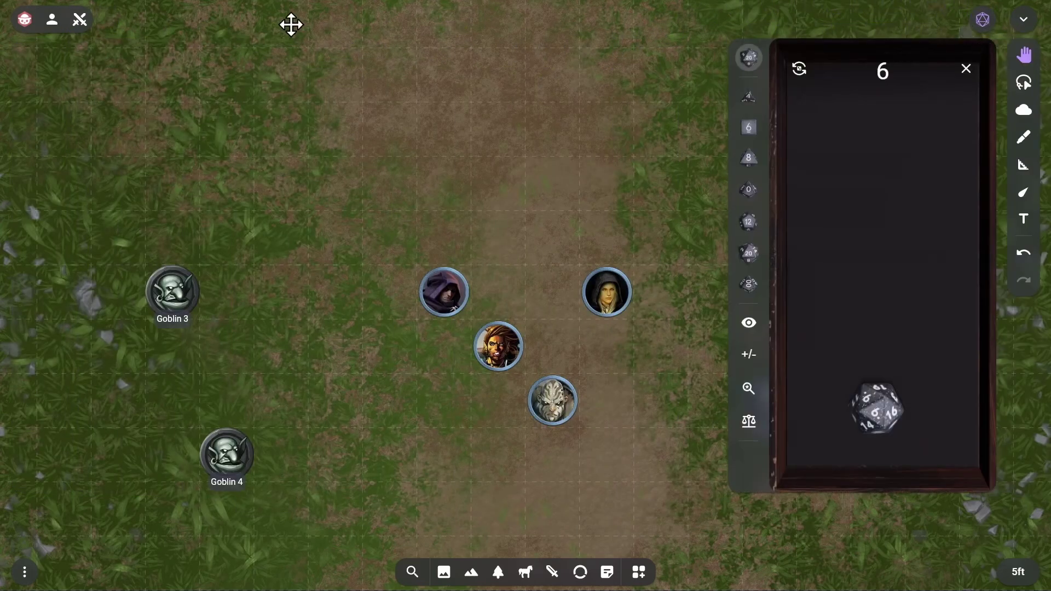
pyautogui.click(81, 25)
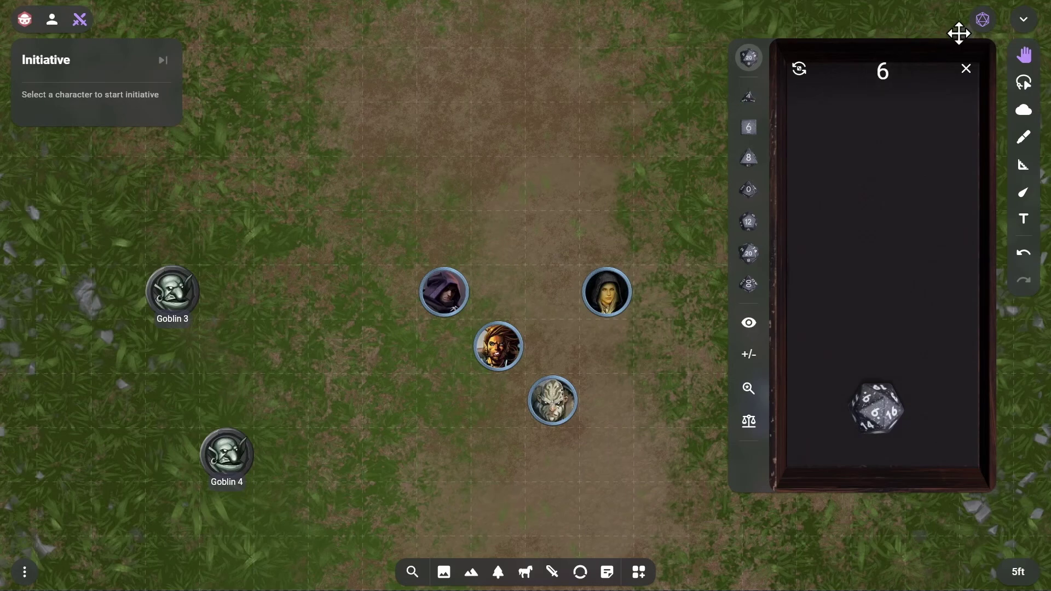
pyautogui.click(985, 24)
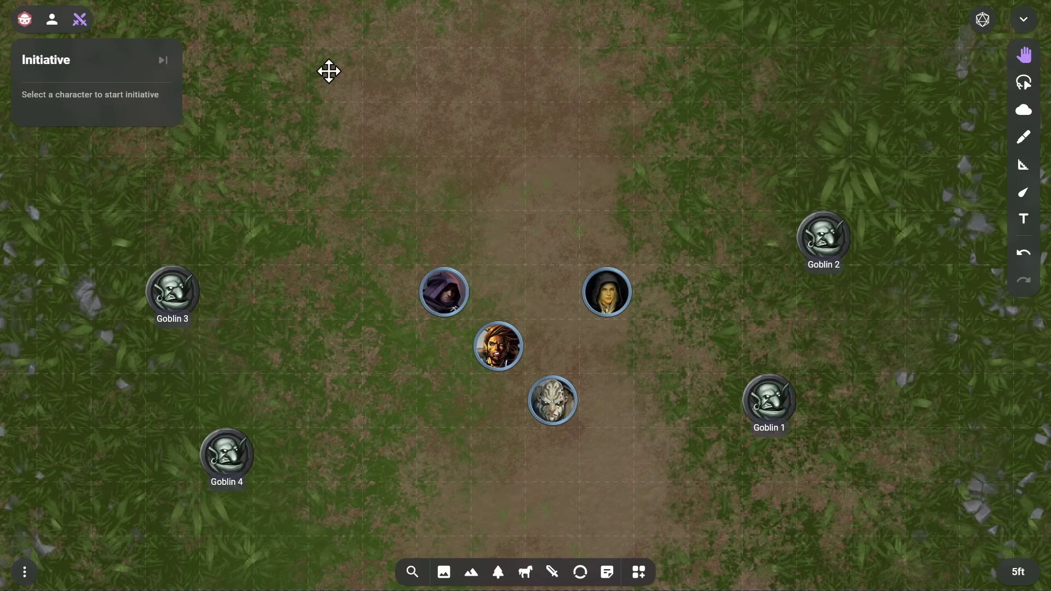
# Copy the room's invite link, admit the waiting player, and check their options menu
pyautogui.click(53, 25)
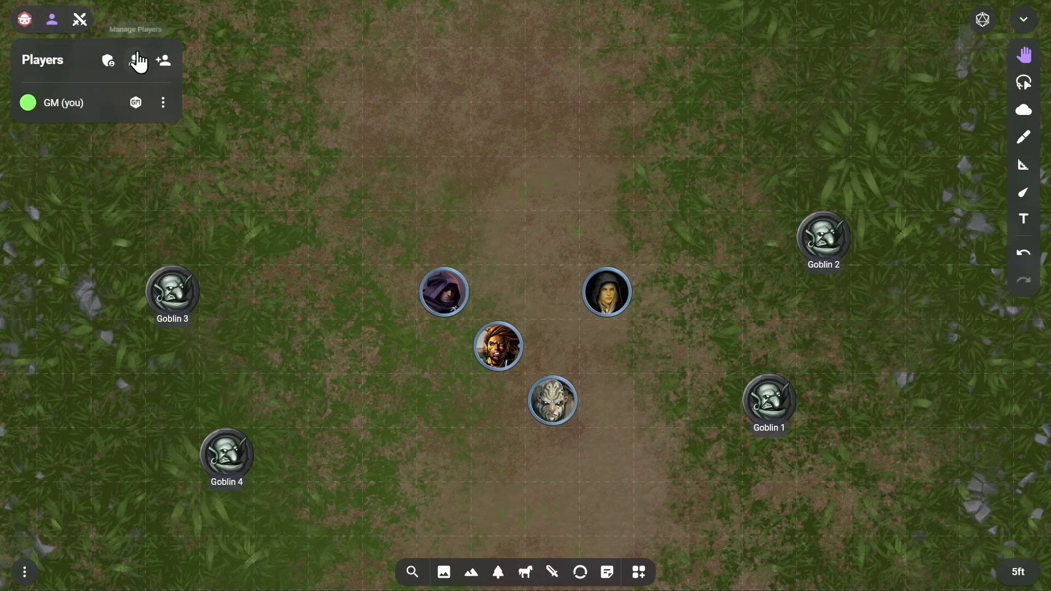
pyautogui.click(166, 64)
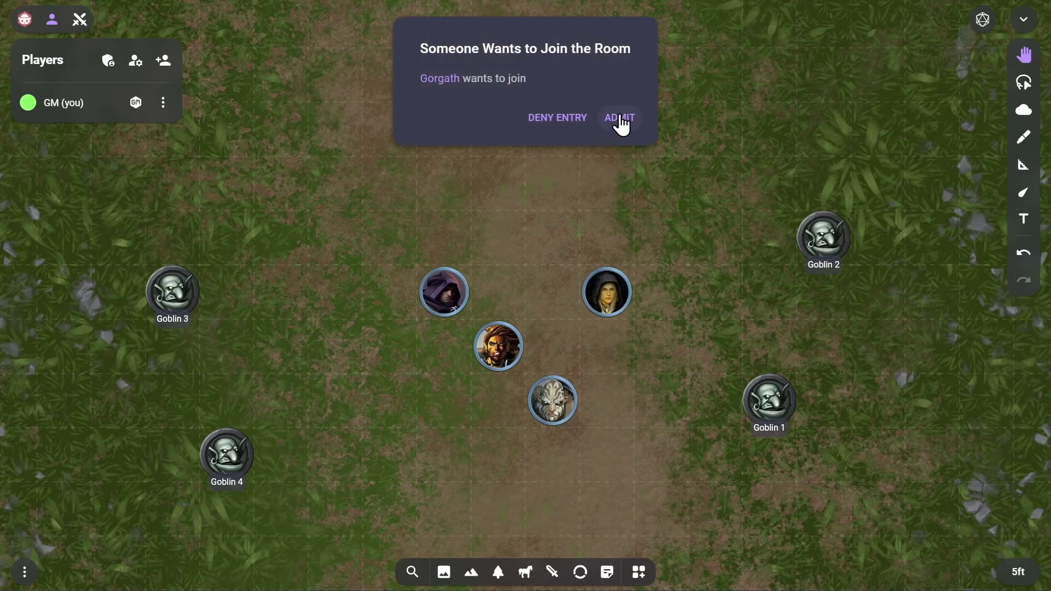
pyautogui.click(623, 124)
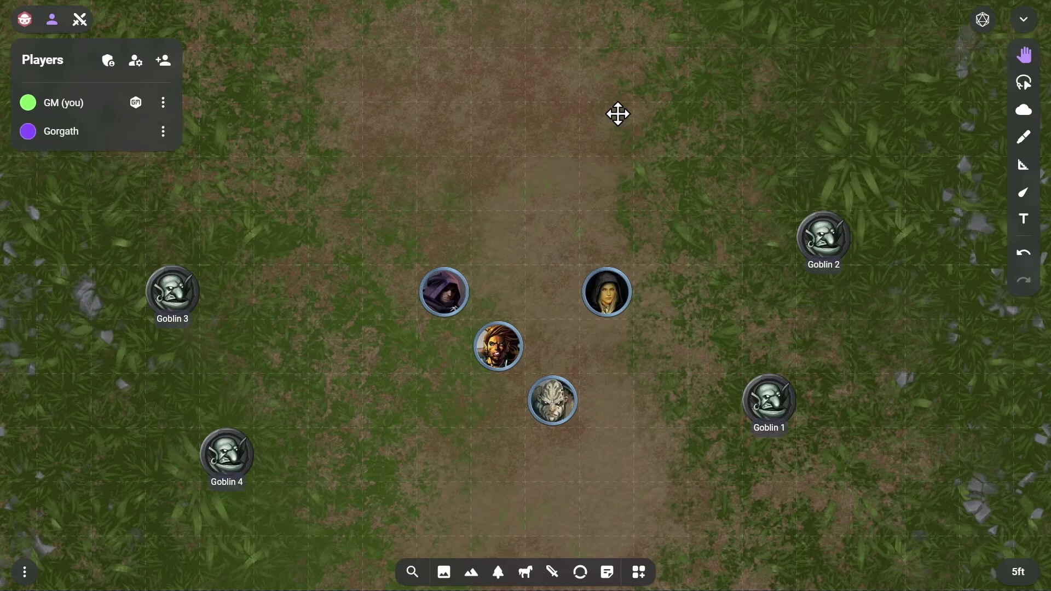
pyautogui.click(164, 135)
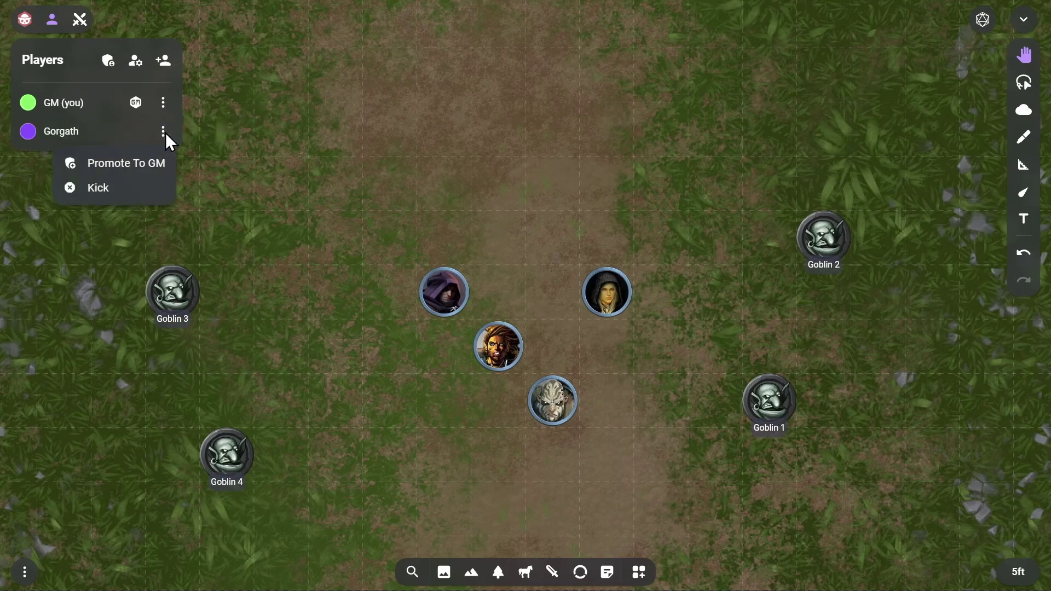
pyautogui.click(197, 134)
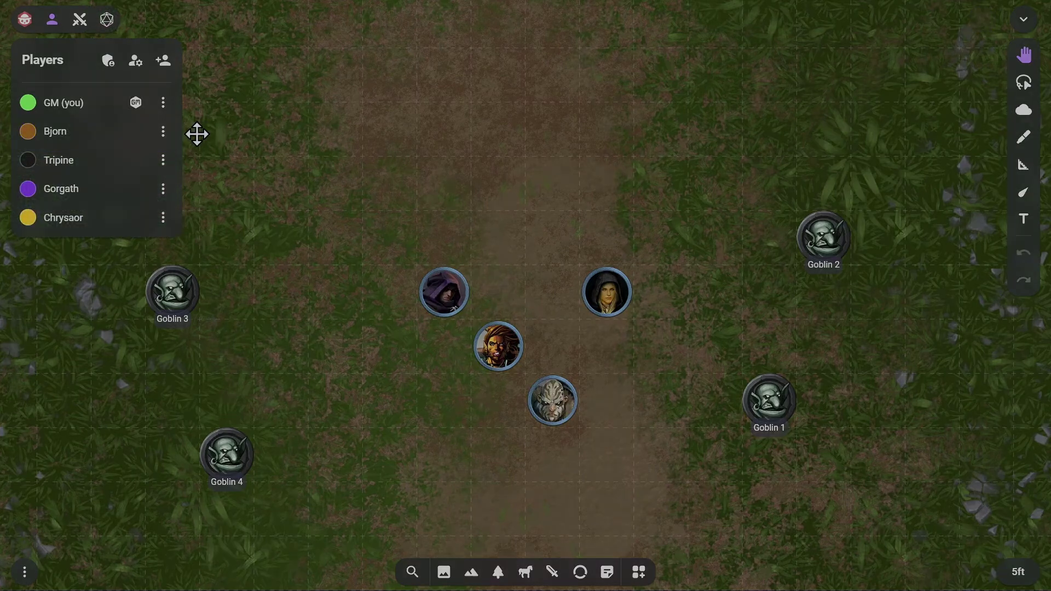
# Cover the left and right edges of the road map with fog
pyautogui.press('f')
pyautogui.scroll(-5, 197, 134)
pyautogui.moveTo(291, 77)
pyautogui.mouseDown()
pyautogui.moveTo(392, 430)
pyautogui.moveTo(288, 71)
pyautogui.mouseUp()
pyautogui.moveTo(744, 69)
pyautogui.mouseDown()
pyautogui.moveTo(697, 77)
pyautogui.moveTo(684, 449)
pyautogui.mouseUp()
# Freehand a red horse on the road and label it 'Dead horse'
pyautogui.press('d')
pyautogui.scroll(10, 525, 305)
pyautogui.moveTo(410, 221)
pyautogui.mouseDown()
pyautogui.moveTo(432, 299)
pyautogui.moveTo(531, 314)
pyautogui.moveTo(540, 370)
pyautogui.moveTo(492, 252)
pyautogui.moveTo(412, 224)
pyautogui.mouseUp()
pyautogui.press('t')
pyautogui.click(399, 181)
pyautogui.write('Dead horse')
# Add a hidden, larger-font yellow note: 'If two goblins are killed, the remaining goblins will flee!'
pyautogui.click(607, 572)
pyautogui.scroll(-3, 525, 296)
pyautogui.moveTo(345, 532); pyautogui.dragTo(343, 291)
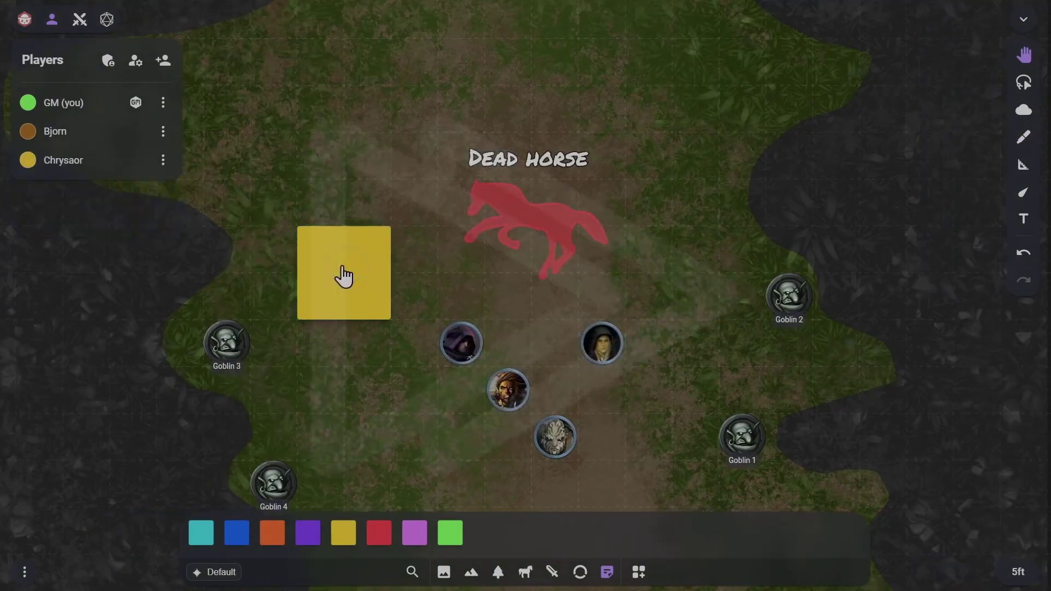
pyautogui.doubleClick(344, 278)
pyautogui.write('If two goblins are killed, the remaining goblins will flee!')
pyautogui.hotkey('ctrl', 'a')
pyautogui.click(471, 572)
pyautogui.click(467, 532)
pyautogui.press('Escape')
pyautogui.click(262, 355)
pyautogui.click(309, 395)
pyautogui.scroll(3, 434, 310)
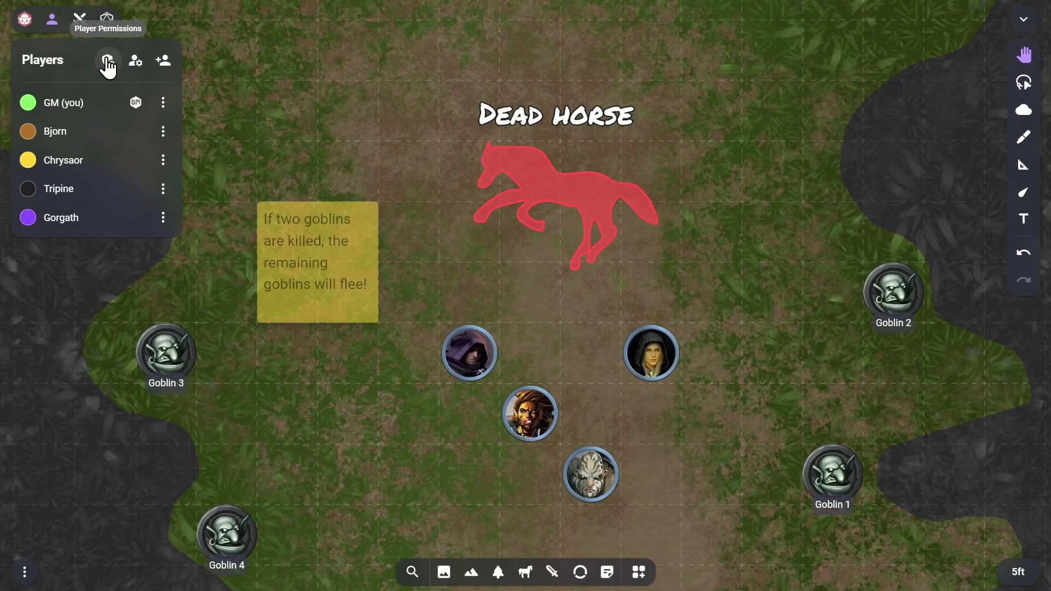
# Review the Player Permissions settings
pyautogui.click(108, 62)
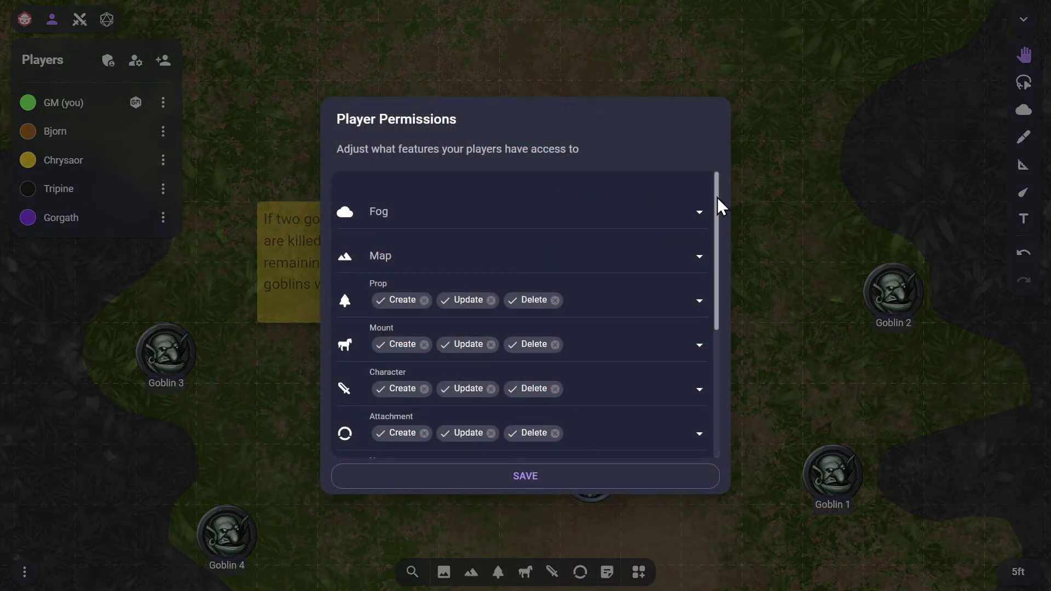
pyautogui.moveTo(717, 197); pyautogui.dragTo(710, 339)
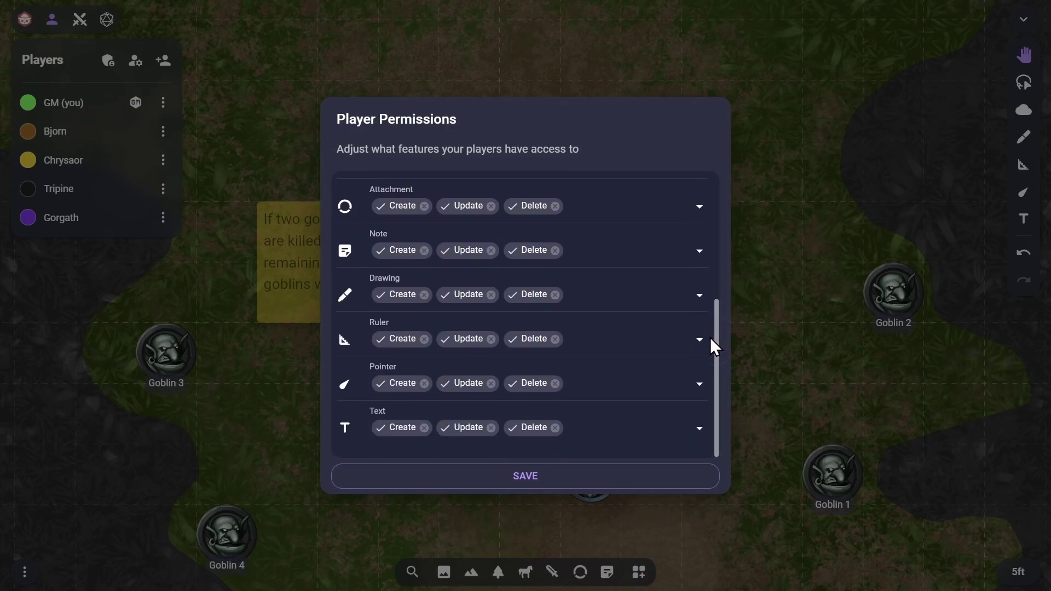
pyautogui.click(766, 418)
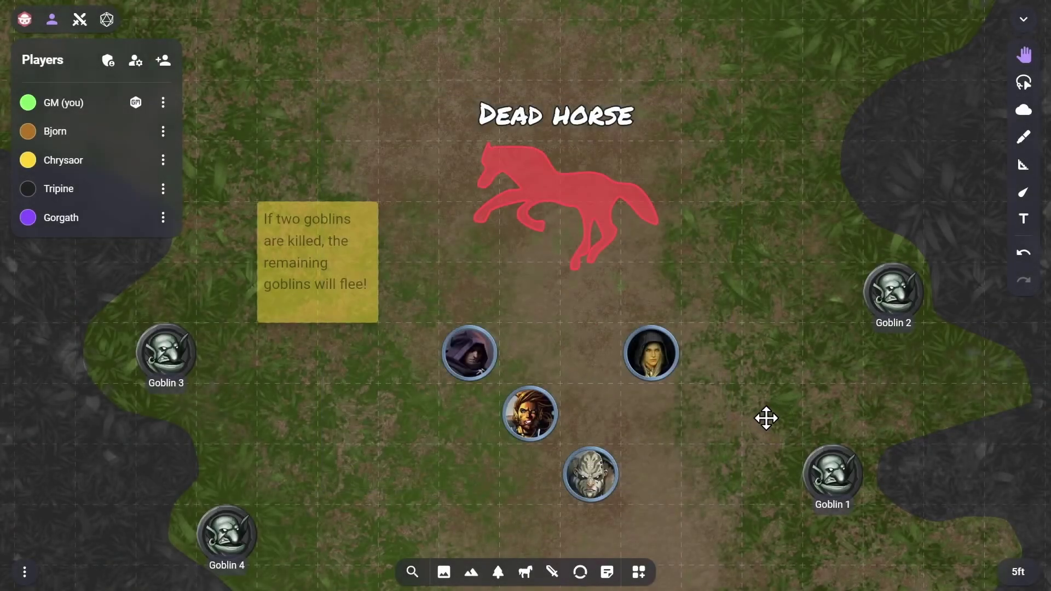
# Load the Icy Fire Temple Map from the Scenes tray and zoom in on it
pyautogui.click(444, 575)
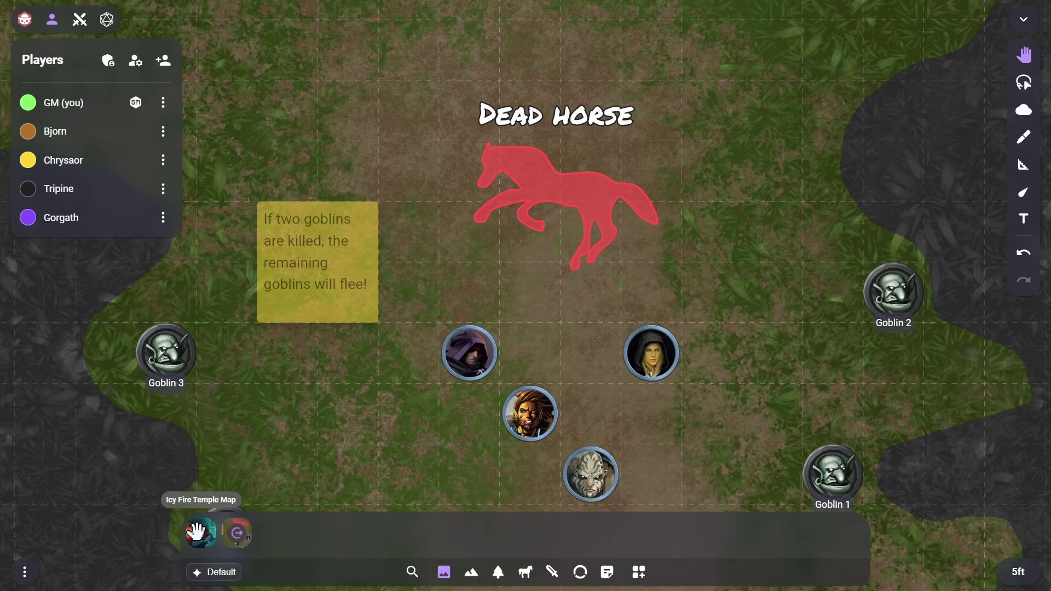
pyautogui.moveTo(196, 531); pyautogui.dragTo(376, 371)
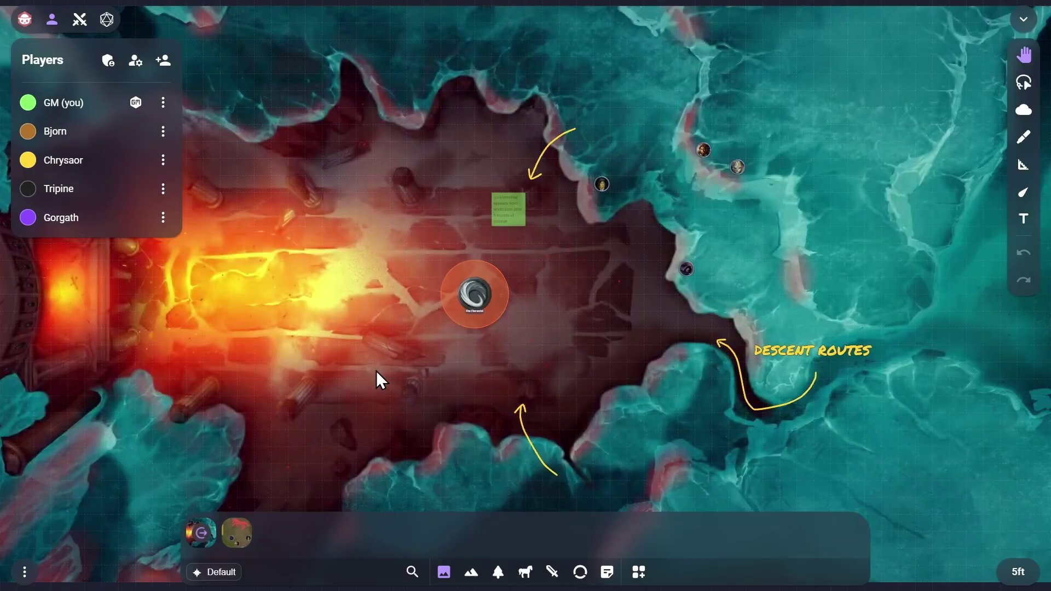
pyautogui.scroll(3, 710, 342)
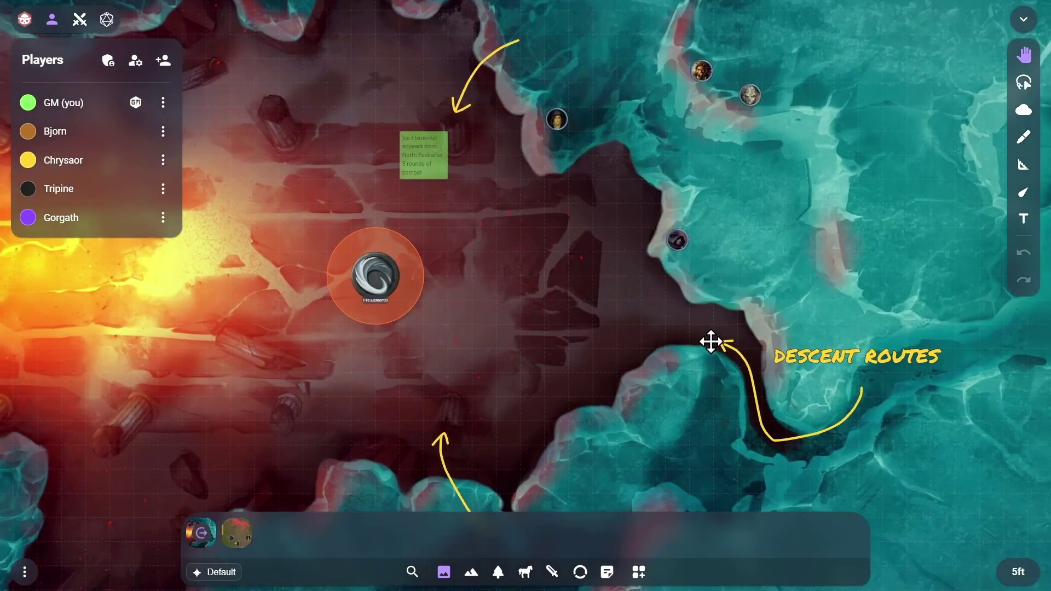
pyautogui.scroll(5, 657, 329)
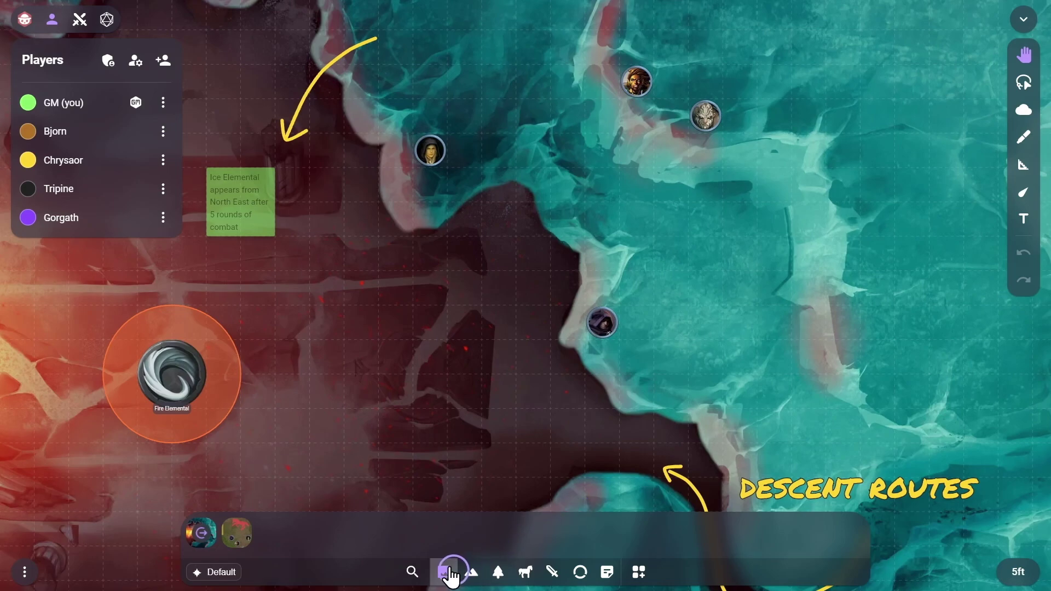
pyautogui.click(447, 572)
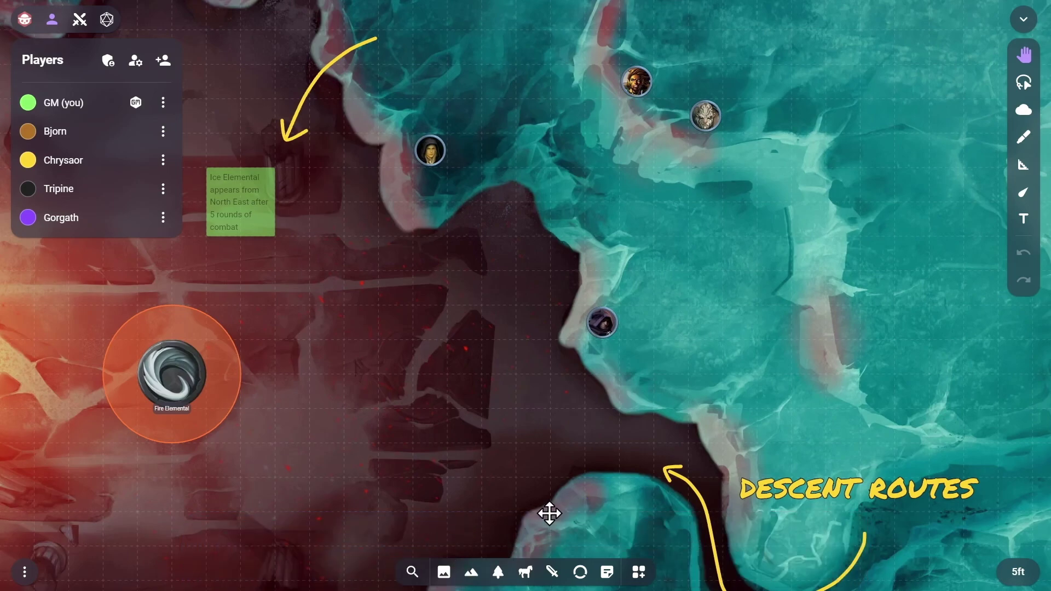